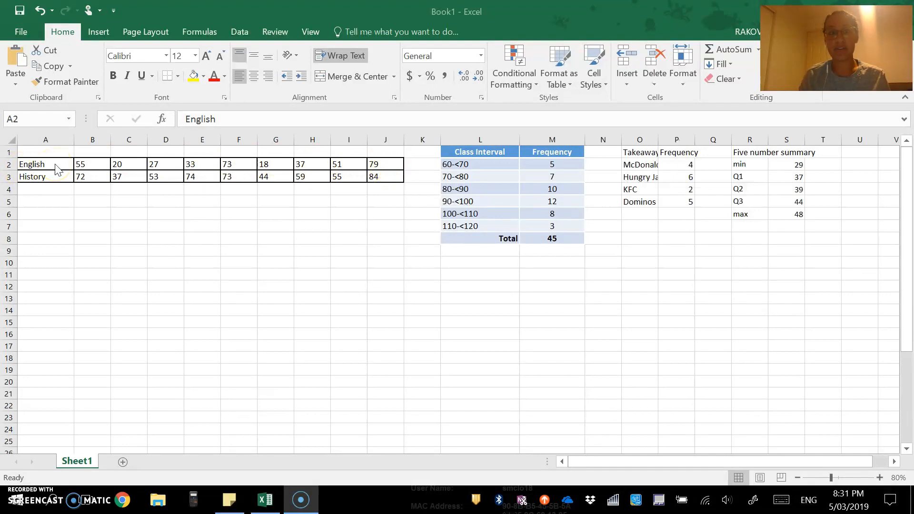
- Insert a plain scatter chart of the English and History scores (B2:J3) and move it beneath the score rows
{"action": "left_click_drag", "start_coordinate": [81, 165], "coordinate": [390, 175]}
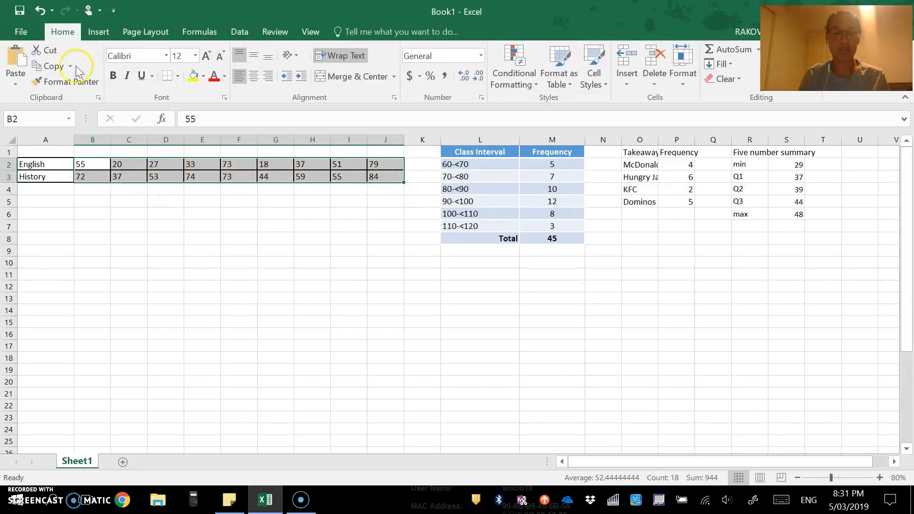
{"action": "left_click", "coordinate": [101, 30]}
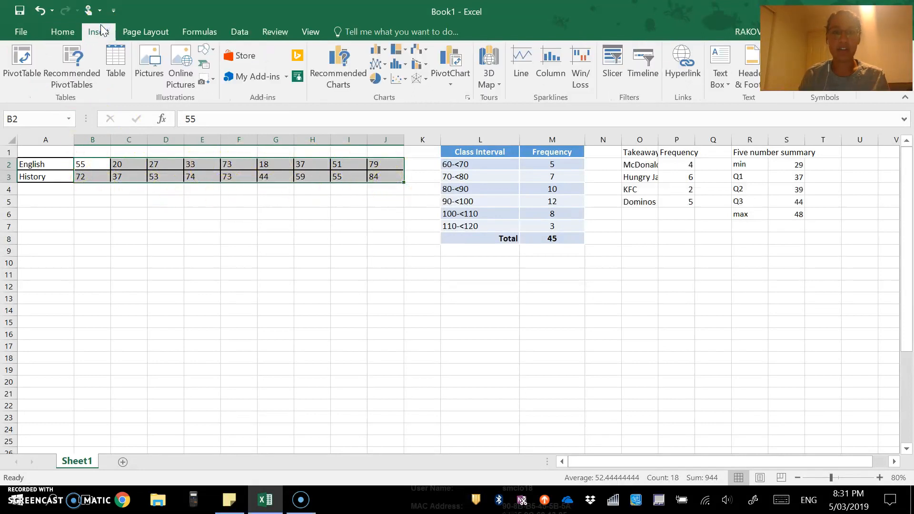
{"action": "left_click", "coordinate": [396, 81]}
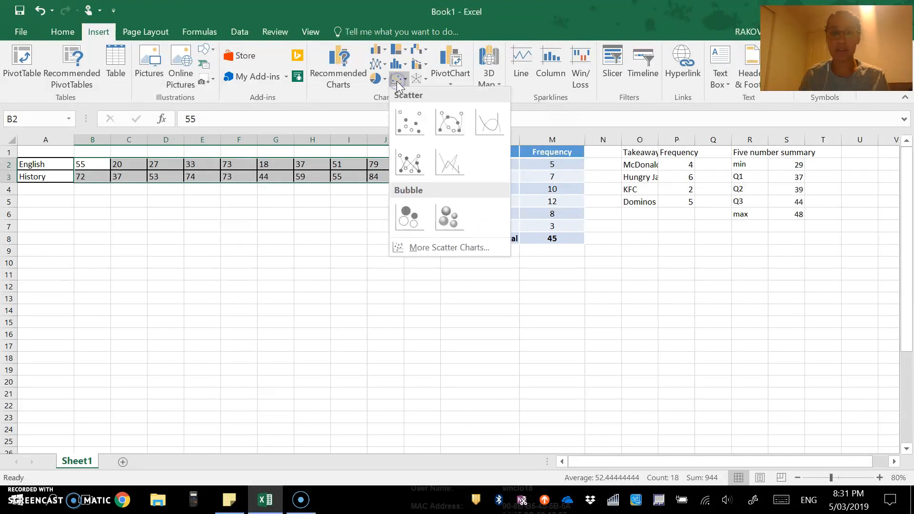
{"action": "left_click", "coordinate": [406, 127]}
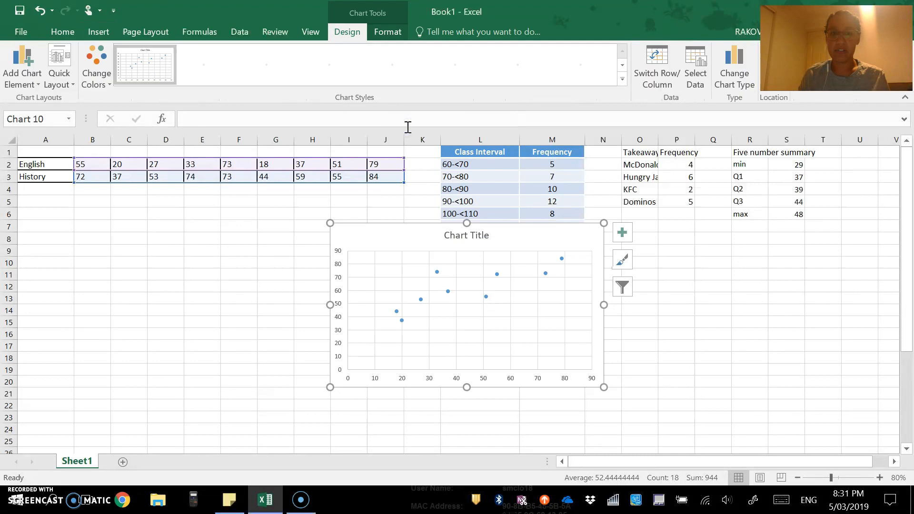
{"action": "left_click_drag", "start_coordinate": [408, 234], "coordinate": [107, 205]}
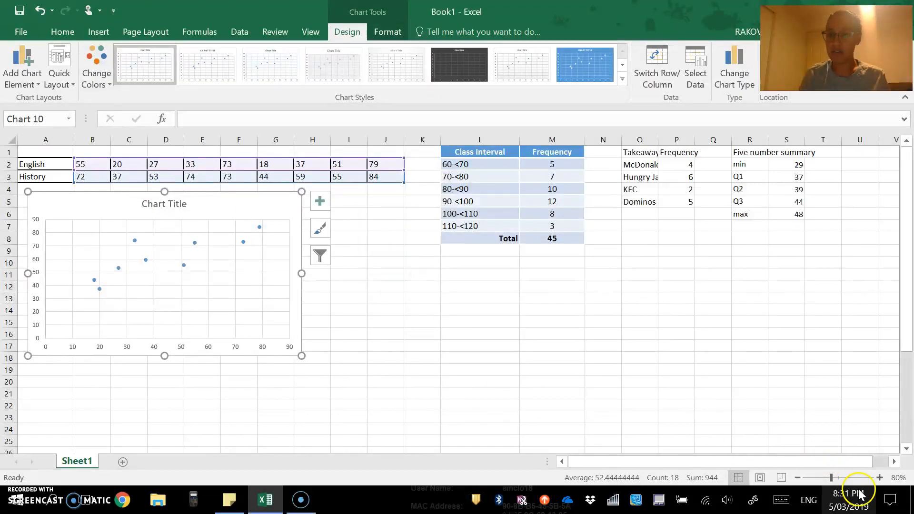
- Zoom the sheet view to 110% and return to the cells
{"action": "left_click", "coordinate": [879, 477]}
{"action": "left_click", "coordinate": [879, 477]}
{"action": "left_click", "coordinate": [879, 477]}
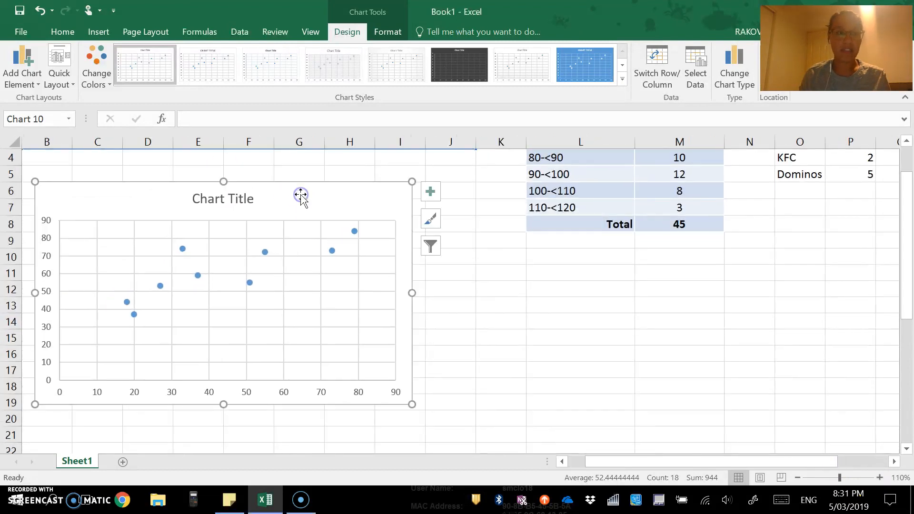
{"action": "scroll", "coordinate": [301, 195], "scroll_direction": "up", "scroll_amount": 1}
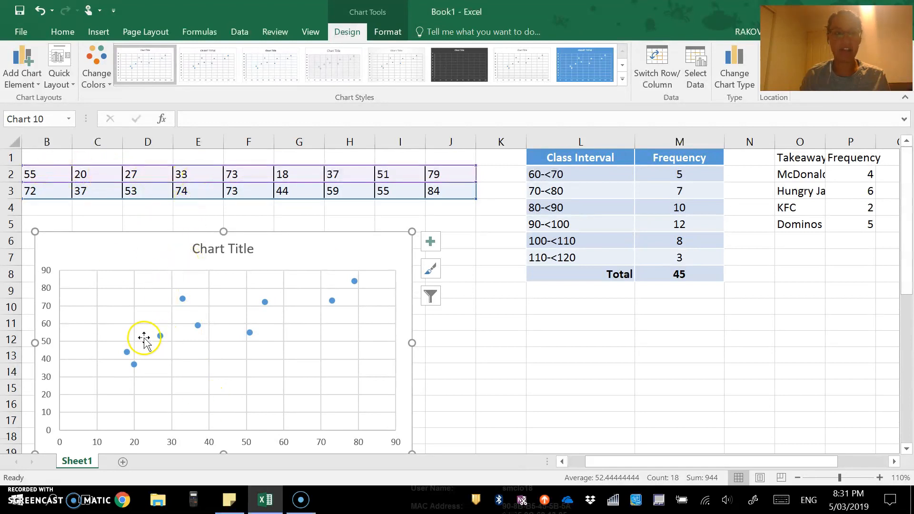
{"action": "scroll", "coordinate": [353, 352], "scroll_direction": "down", "scroll_amount": 1}
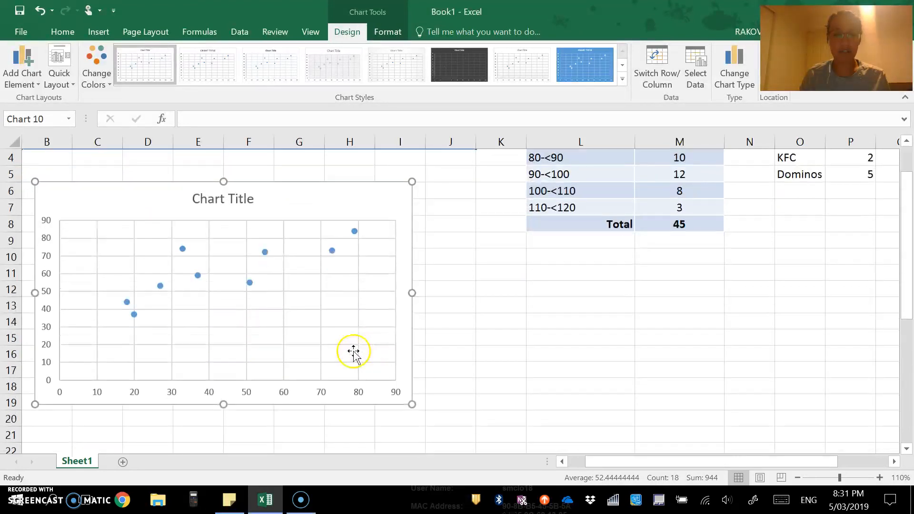
{"action": "scroll", "coordinate": [127, 352], "scroll_direction": "up", "scroll_amount": 1}
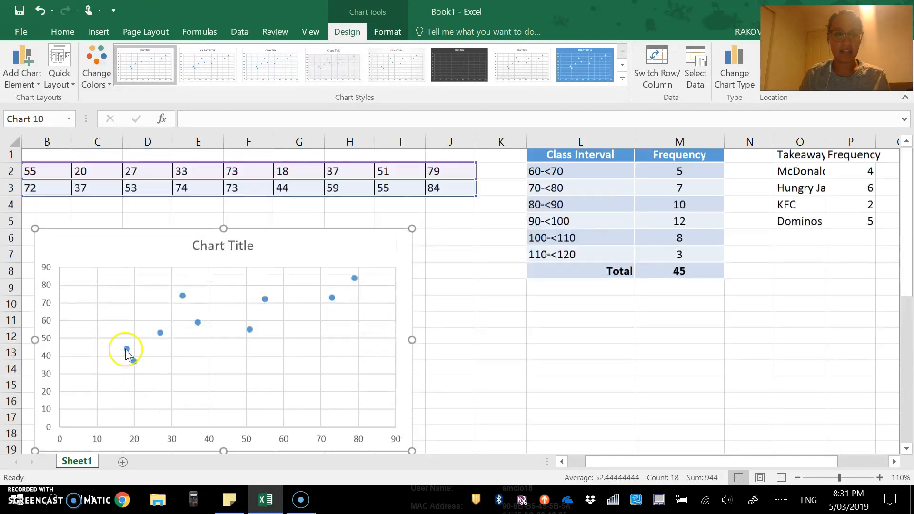
{"action": "left_click", "coordinate": [49, 172]}
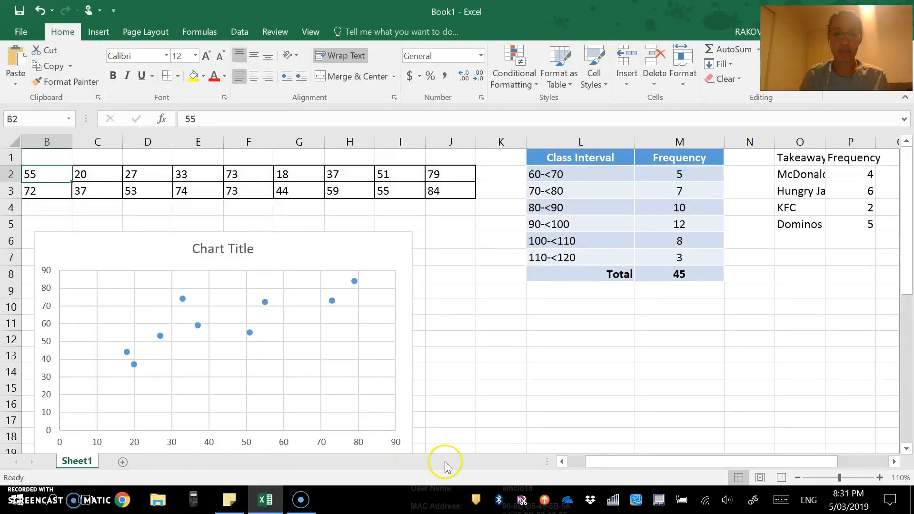
{"action": "left_click_drag", "start_coordinate": [603, 460], "coordinate": [550, 460]}
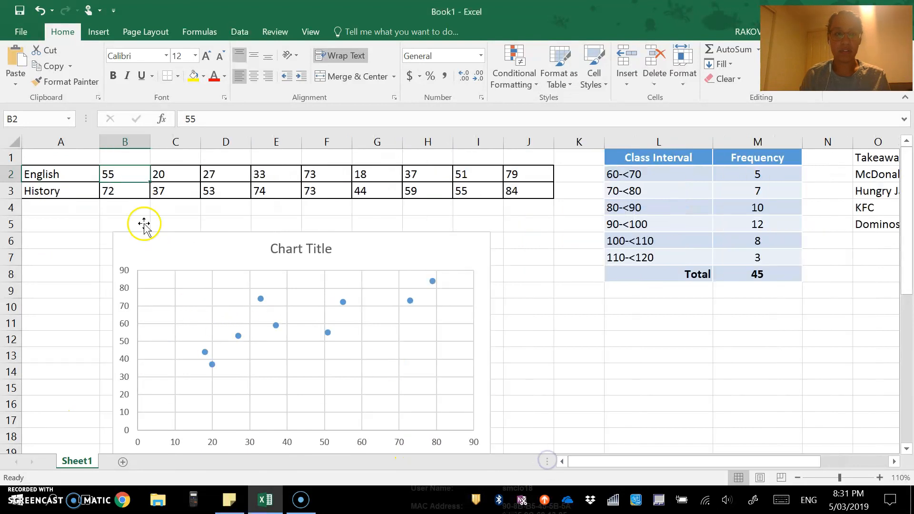
{"action": "scroll", "coordinate": [123, 270], "scroll_direction": "down", "scroll_amount": 1}
{"action": "scroll", "coordinate": [110, 247], "scroll_direction": "up", "scroll_amount": 1}
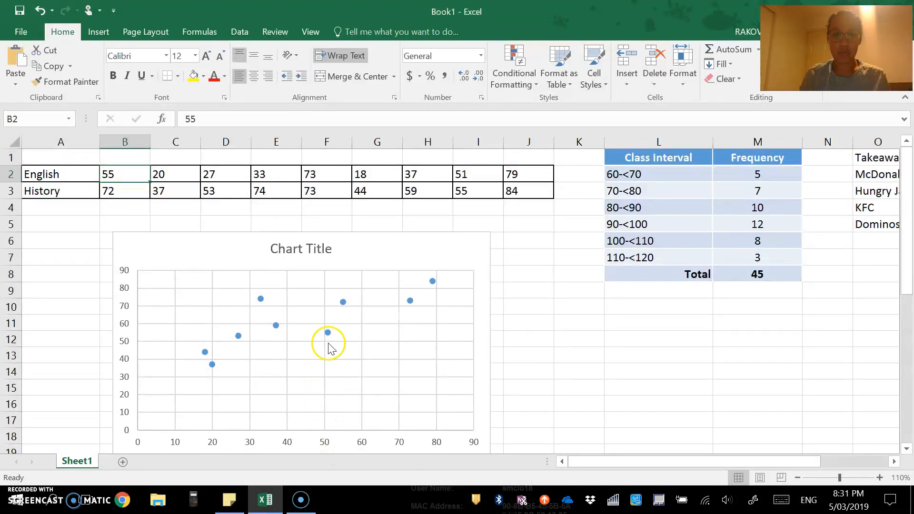
{"action": "mouse_move", "coordinate": [329, 335]}
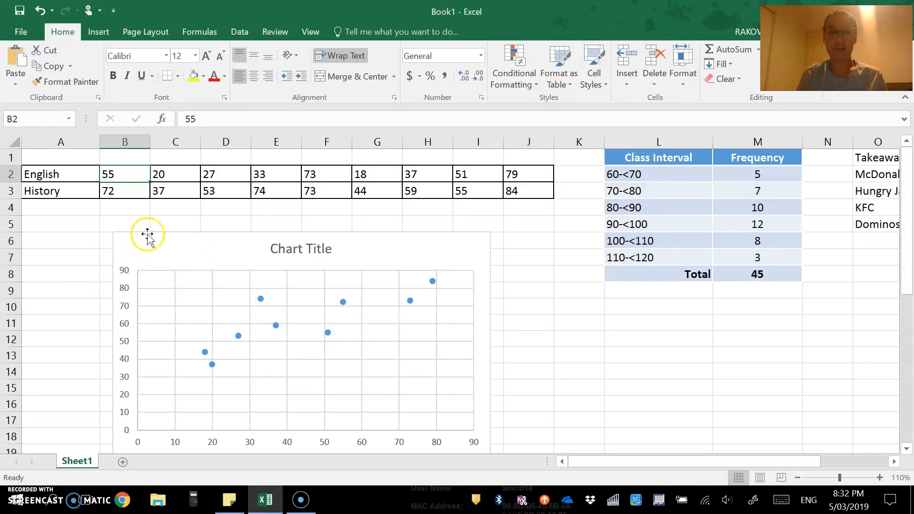
{"action": "scroll", "coordinate": [199, 233], "scroll_direction": "down", "scroll_amount": 1}
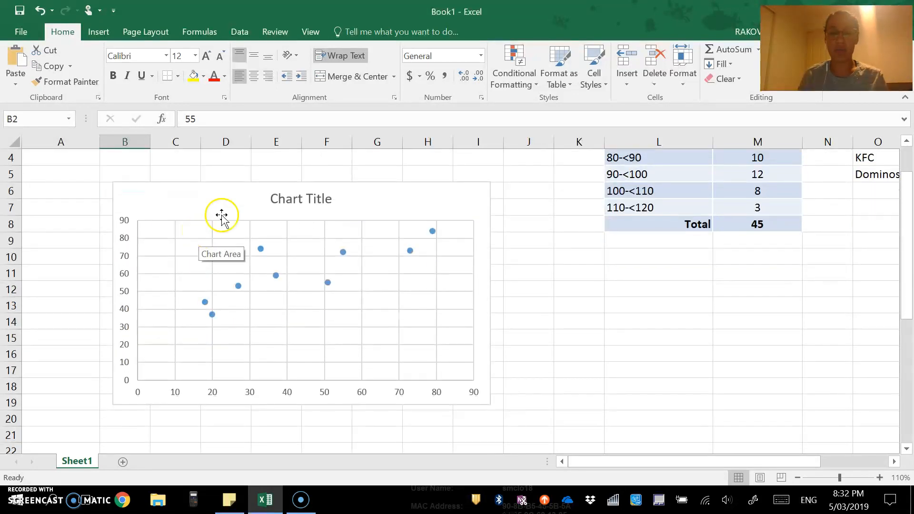
- Replace the scatter chart's default title with 'Results of English and Modern History'
{"action": "left_click", "coordinate": [313, 197]}
{"action": "left_click_drag", "start_coordinate": [330, 200], "coordinate": [255, 194]}
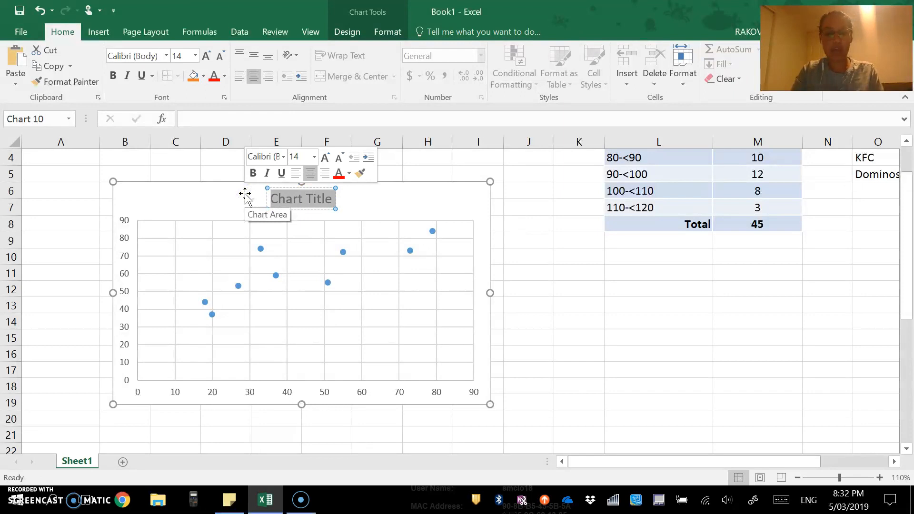
{"action": "type", "text": "Results of Eng"}
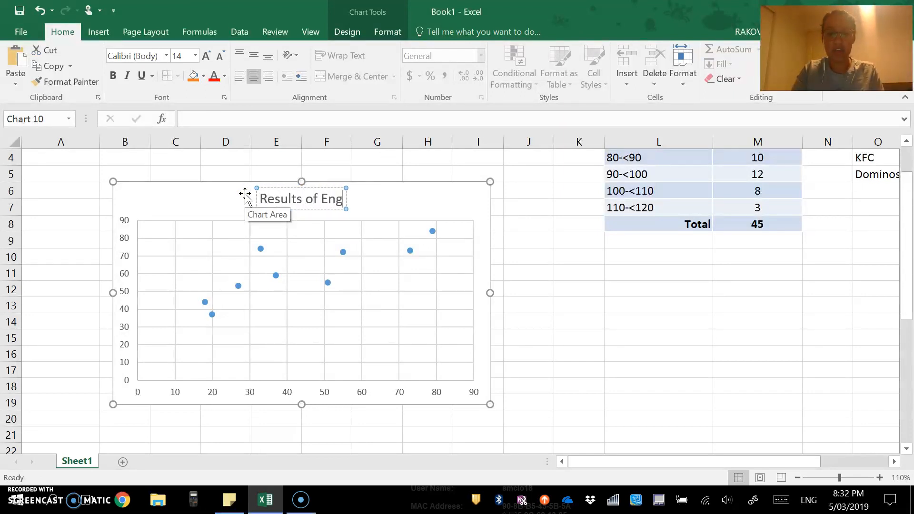
{"action": "type", "text": "lish and Mod"}
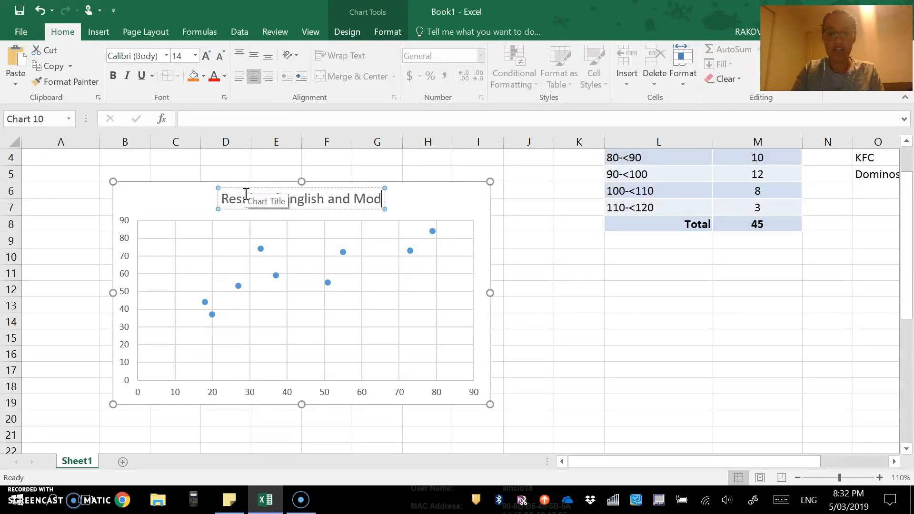
{"action": "type", "text": "ern His"}
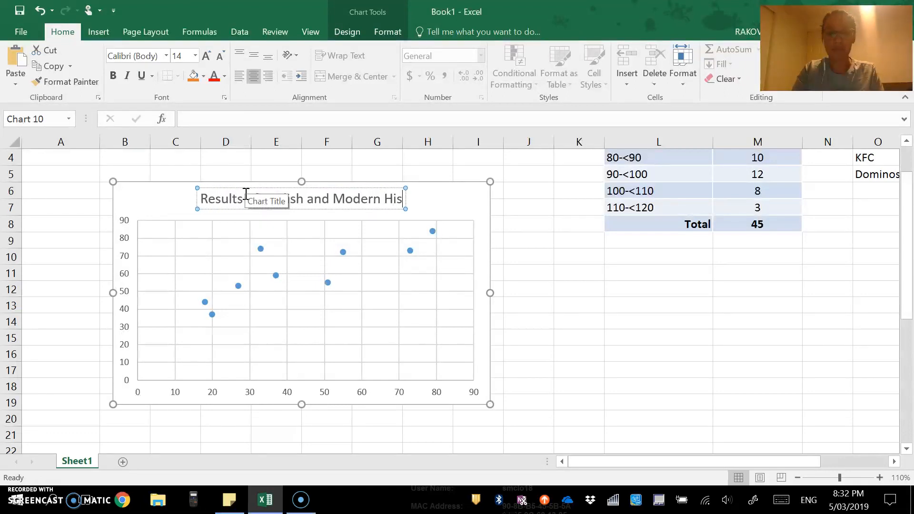
{"action": "type", "text": "tory"}
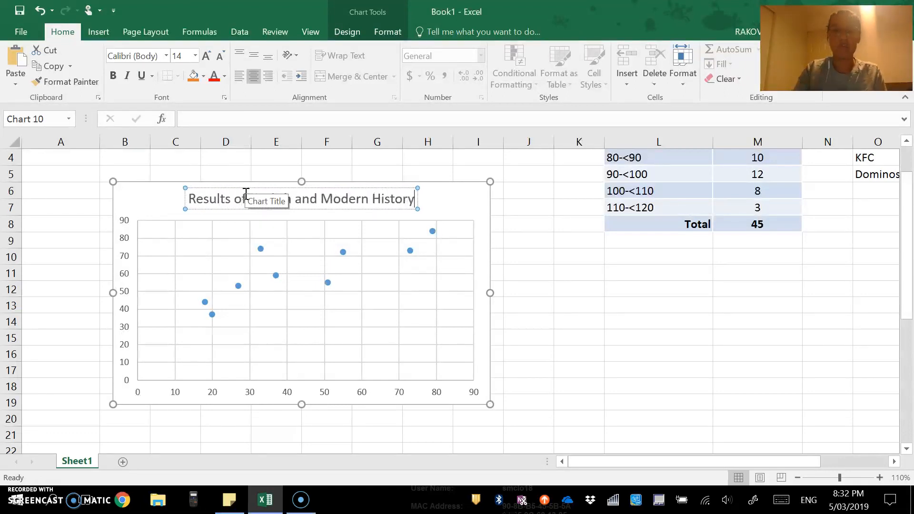
{"action": "left_click", "coordinate": [175, 396]}
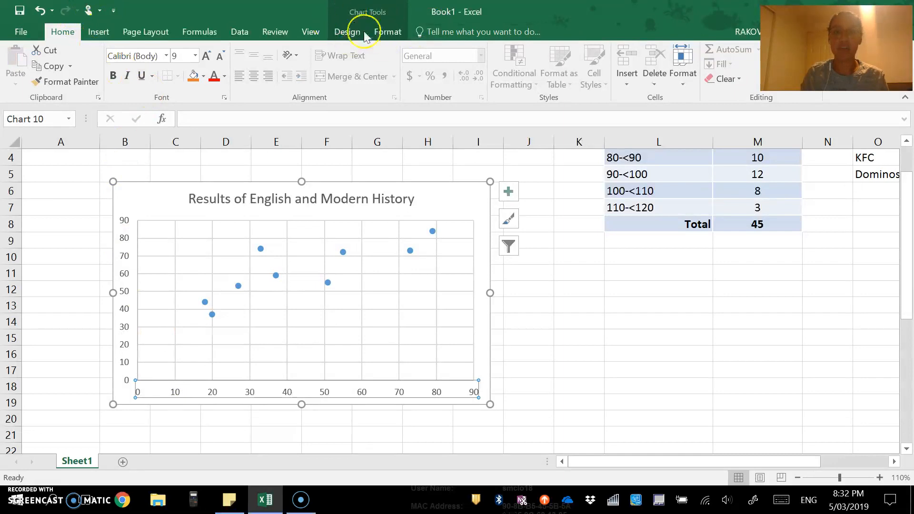
{"action": "left_click", "coordinate": [342, 32]}
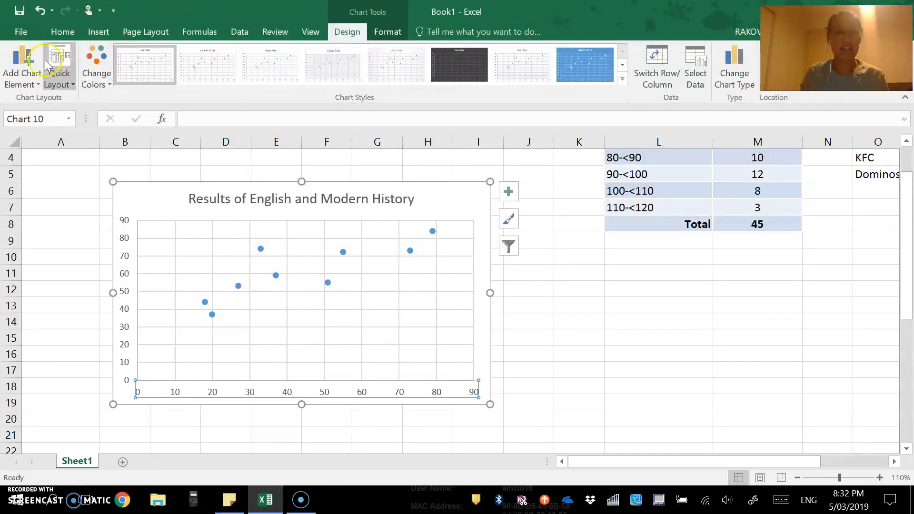
- Add a horizontal axis title to the scatter chart reading 'English Result'
{"action": "left_click", "coordinate": [19, 69]}
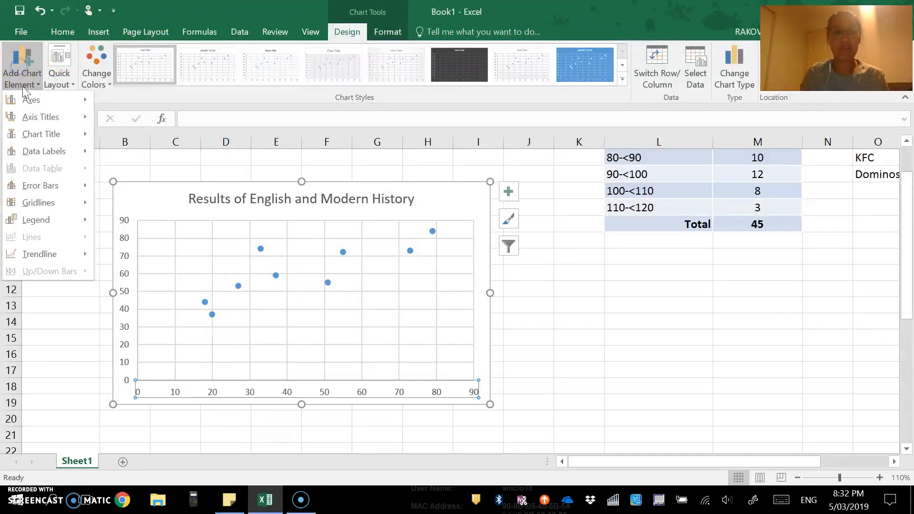
{"action": "mouse_move", "coordinate": [22, 116]}
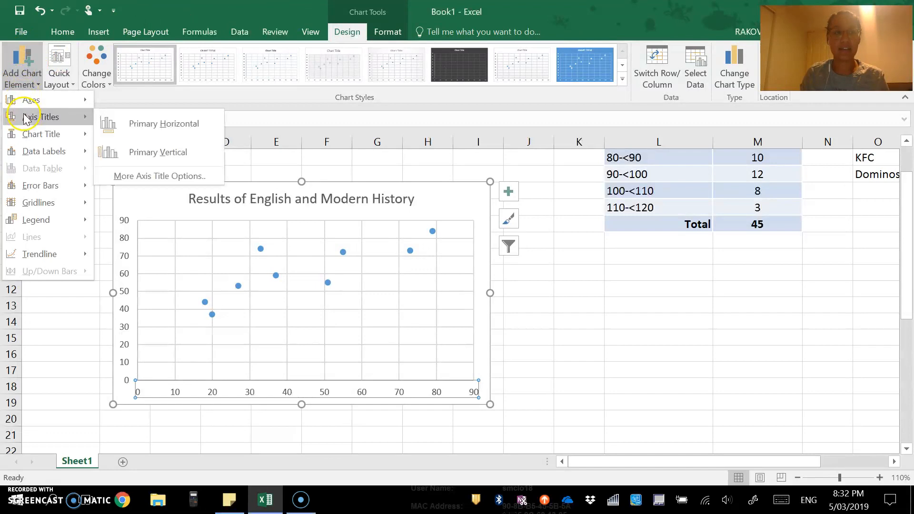
{"action": "left_click", "coordinate": [130, 123]}
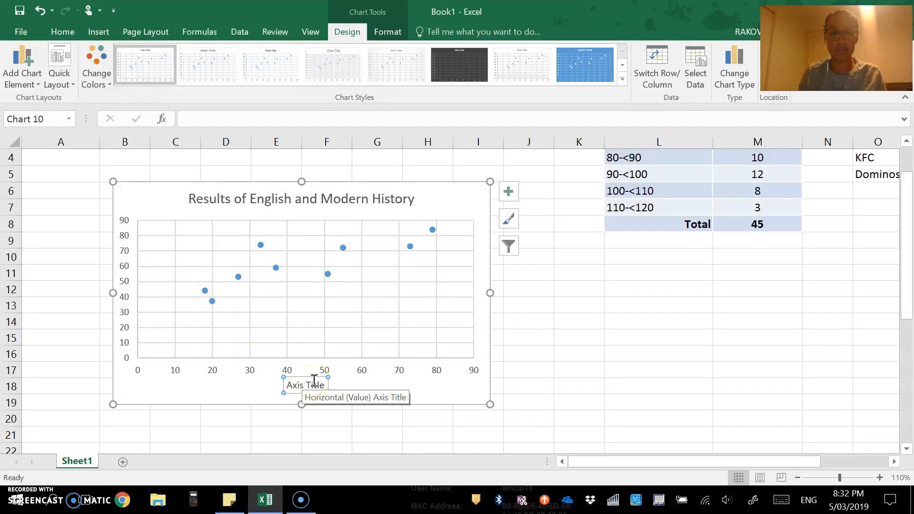
{"action": "left_click", "coordinate": [313, 380]}
{"action": "triple_click", "coordinate": [315, 383]}
{"action": "type", "text": "English Result"}
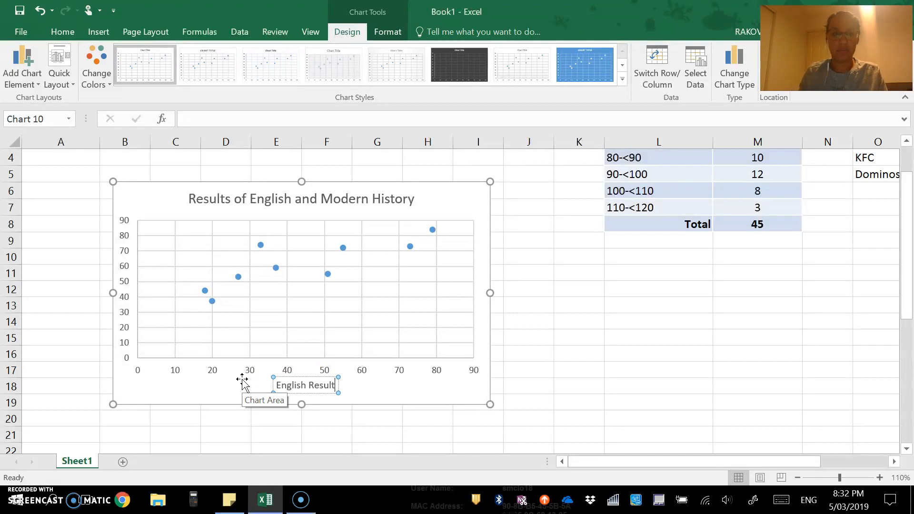
- Add the vertical axis title 'History Result (%)' and complete the horizontal one as 'English Result (%)'
{"action": "left_click", "coordinate": [21, 74]}
{"action": "mouse_move", "coordinate": [40, 116]}
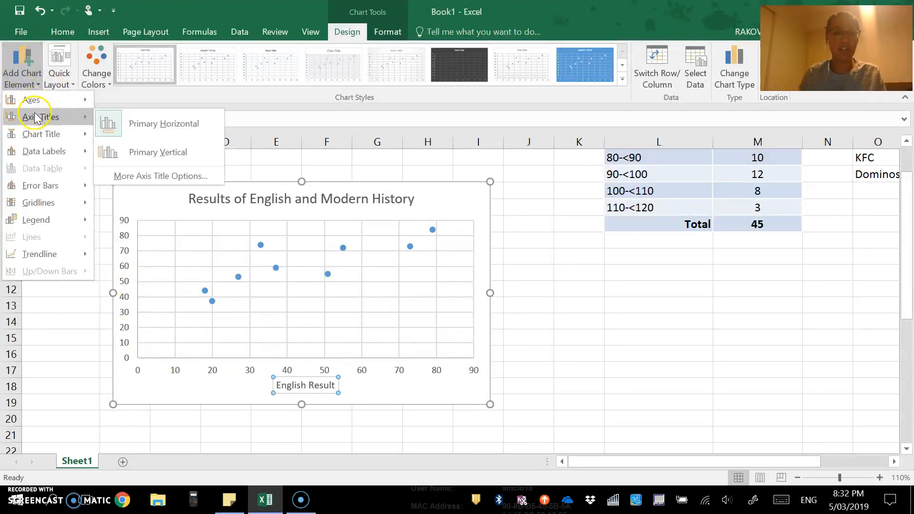
{"action": "left_click", "coordinate": [172, 145]}
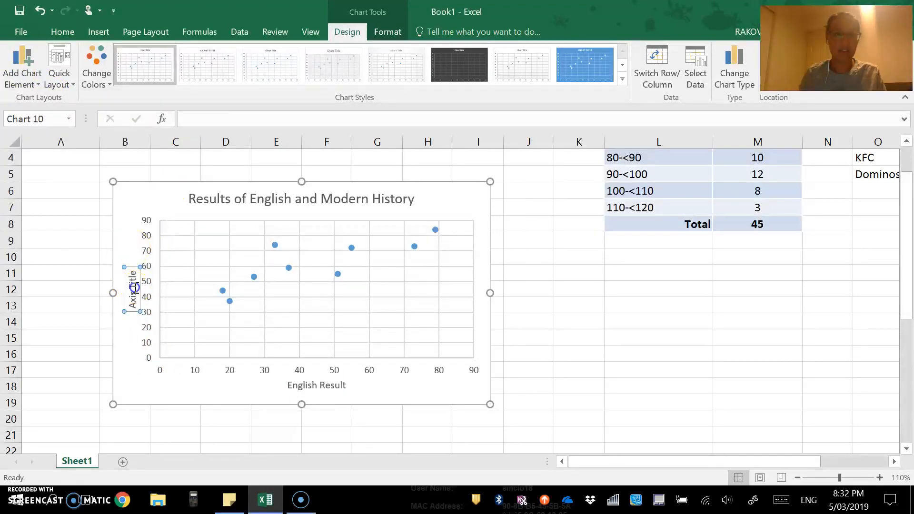
{"action": "left_click", "coordinate": [133, 290]}
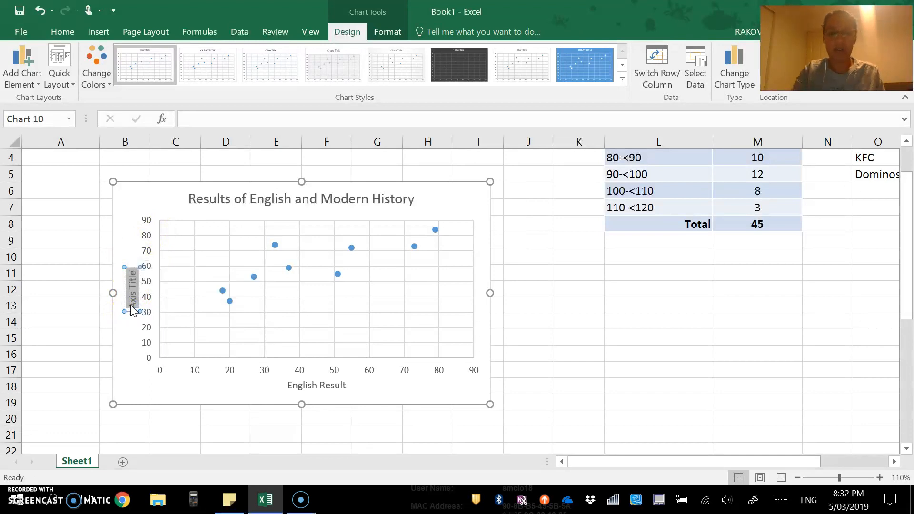
{"action": "type", "text": "His"}
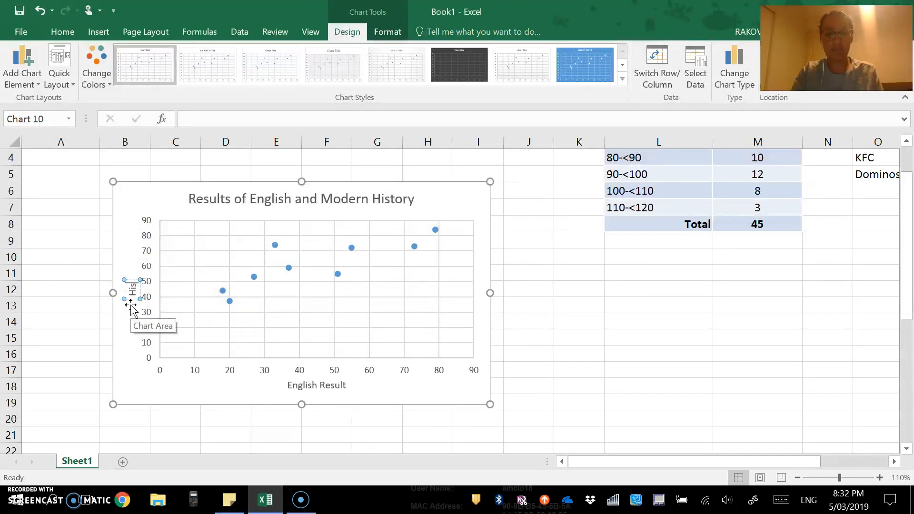
{"action": "type", "text": "tory Re"}
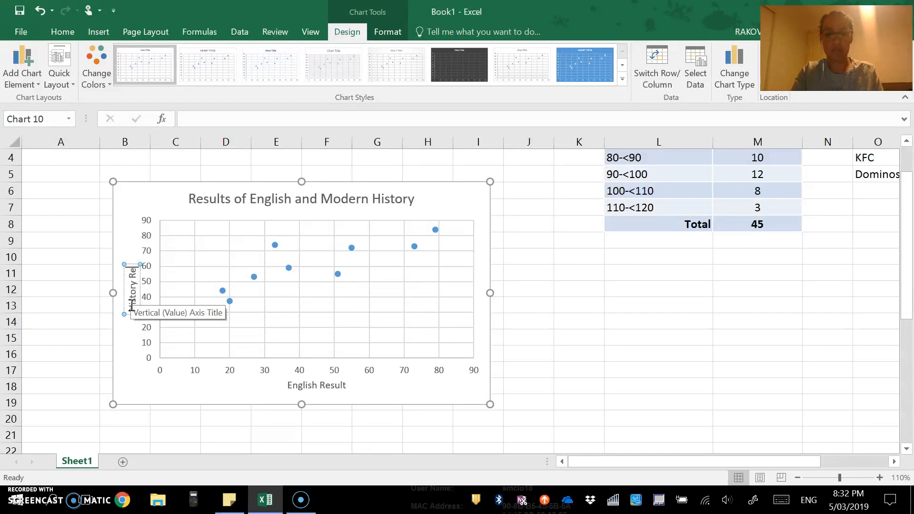
{"action": "type", "text": "sult (%)"}
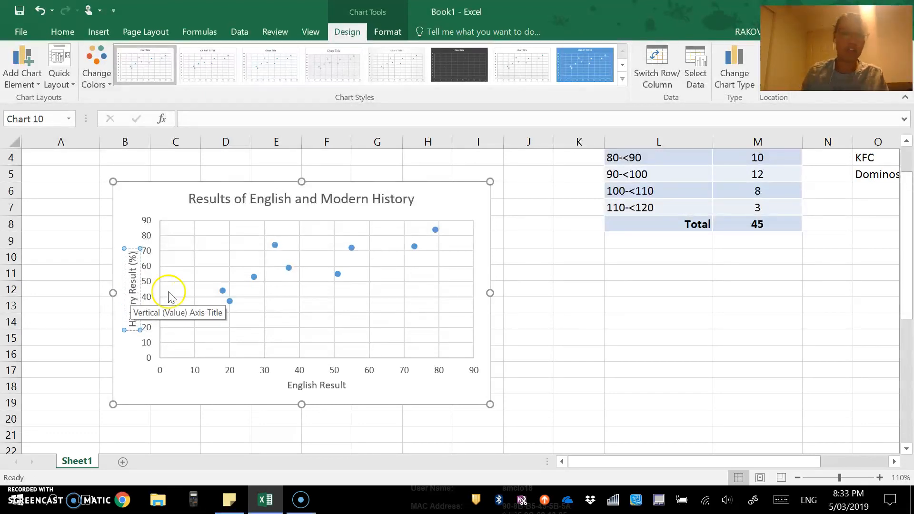
{"action": "left_click", "coordinate": [339, 386]}
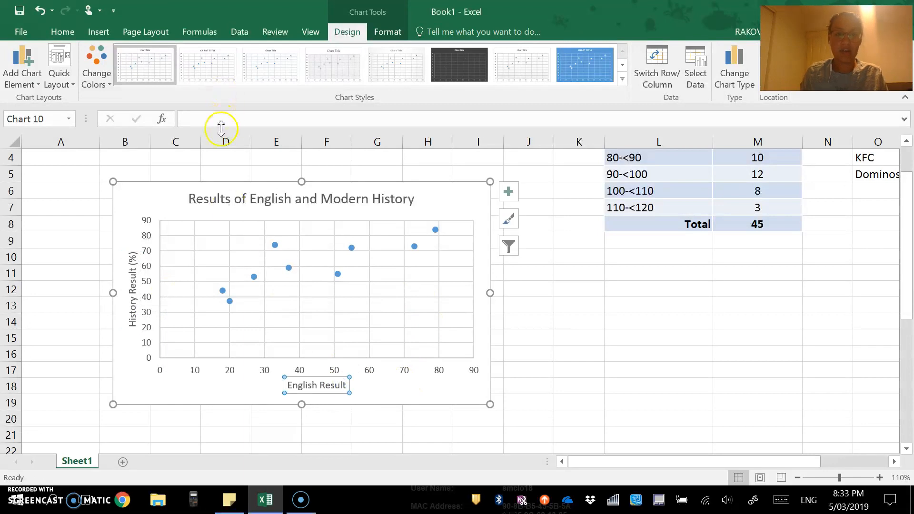
{"action": "left_click", "coordinate": [346, 386]}
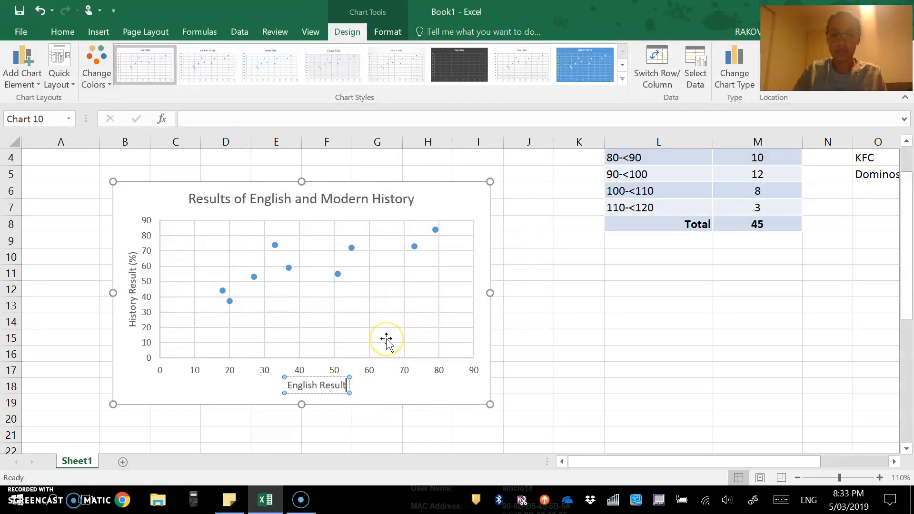
{"action": "type", "text": "(%)"}
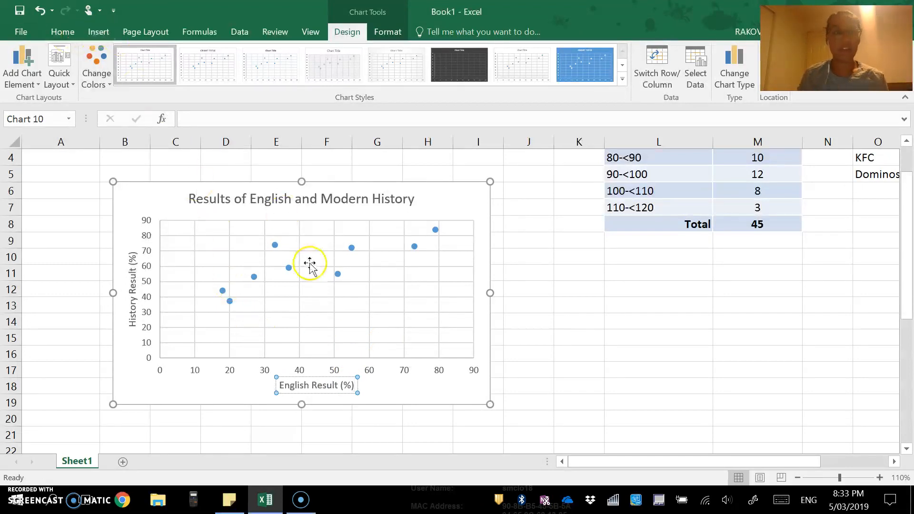
- Add a linear trendline to the scatter chart and drag the chart further left
{"action": "left_click", "coordinate": [30, 76]}
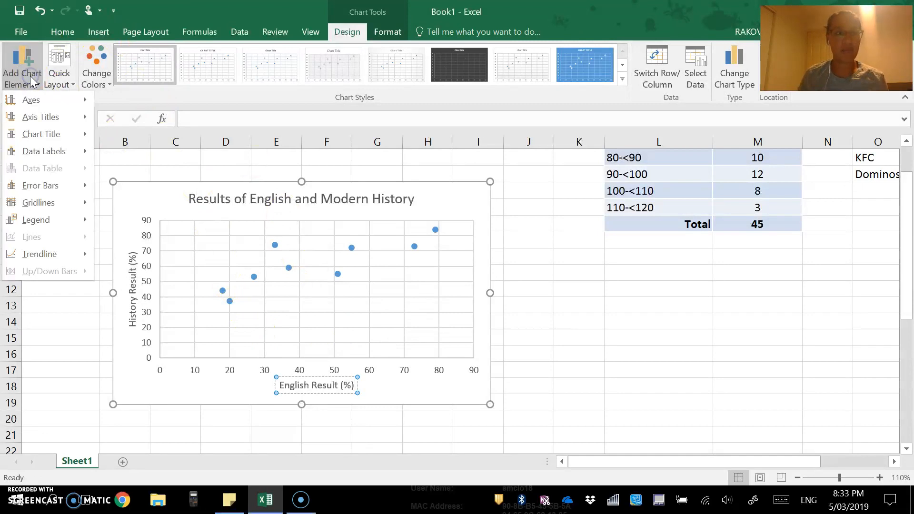
{"action": "mouse_move", "coordinate": [50, 259]}
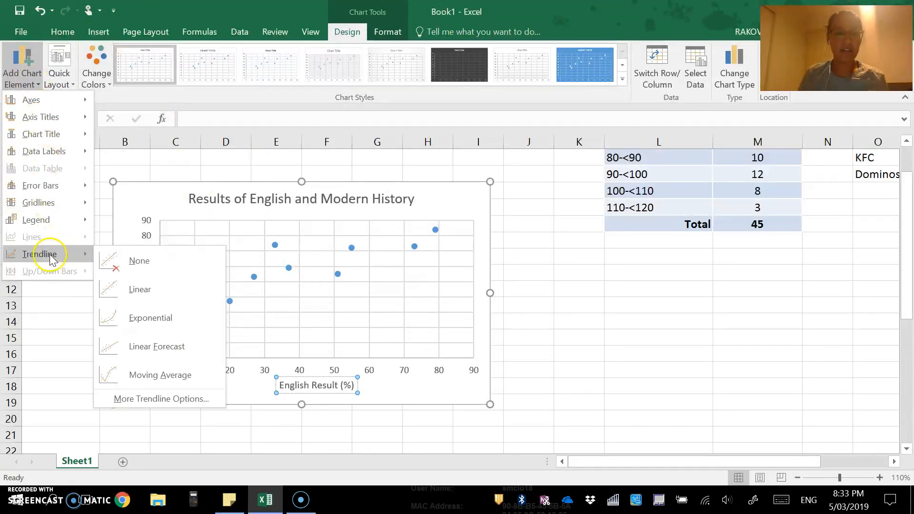
{"action": "left_click", "coordinate": [116, 289]}
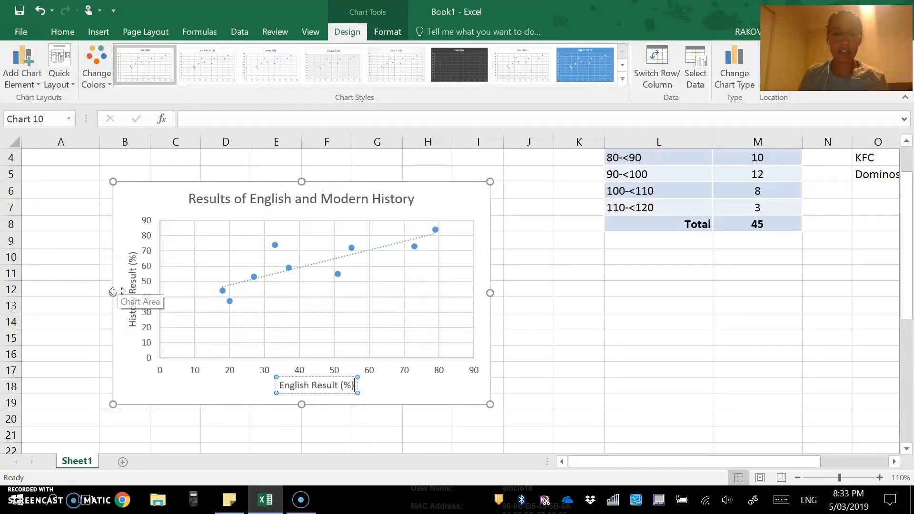
{"action": "left_click", "coordinate": [358, 353]}
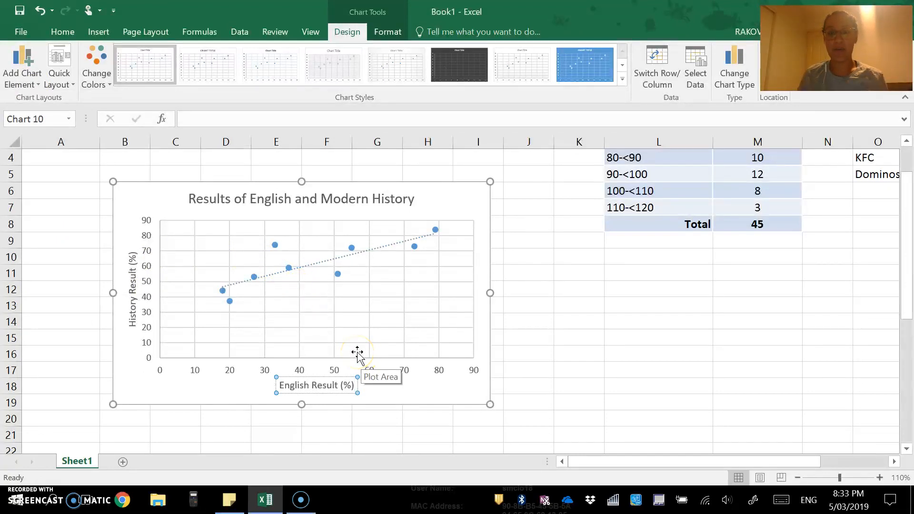
{"action": "left_click_drag", "start_coordinate": [427, 208], "coordinate": [361, 205]}
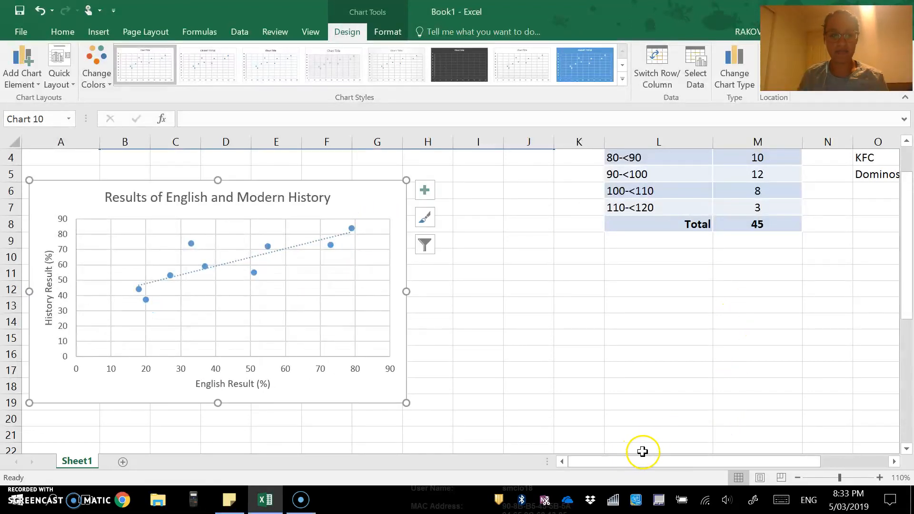
{"action": "left_click_drag", "start_coordinate": [642, 460], "coordinate": [710, 461]}
- Insert a histogram from the frequency table L2:M7 and move it below the table
{"action": "scroll", "coordinate": [601, 380], "scroll_direction": "up", "scroll_amount": 1}
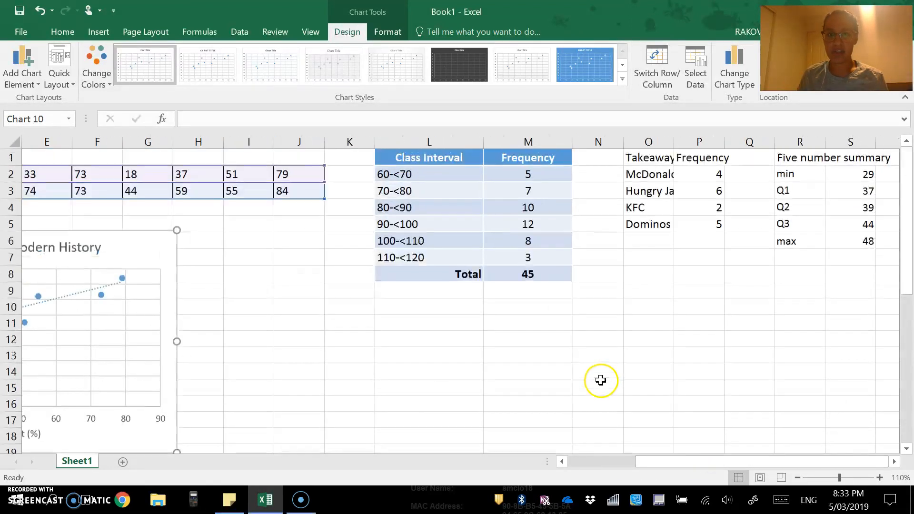
{"action": "left_click", "coordinate": [425, 172]}
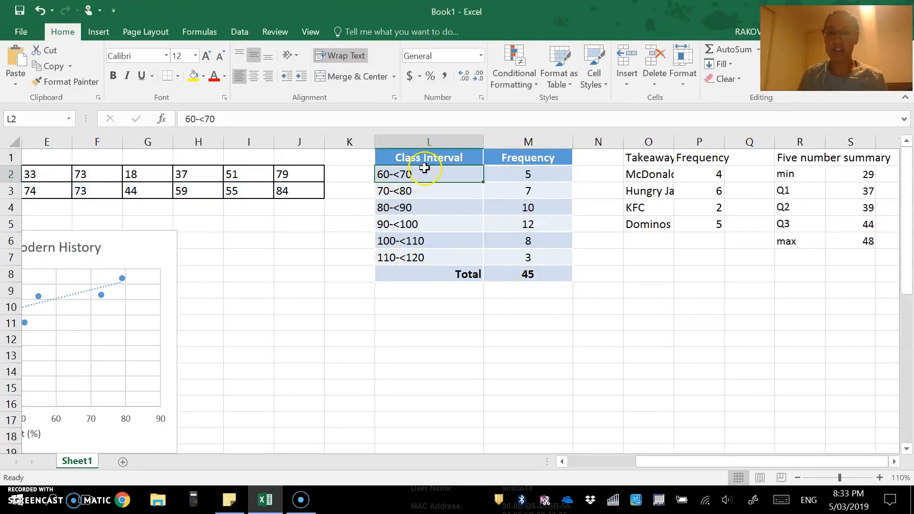
{"action": "left_click_drag", "start_coordinate": [420, 173], "coordinate": [516, 263]}
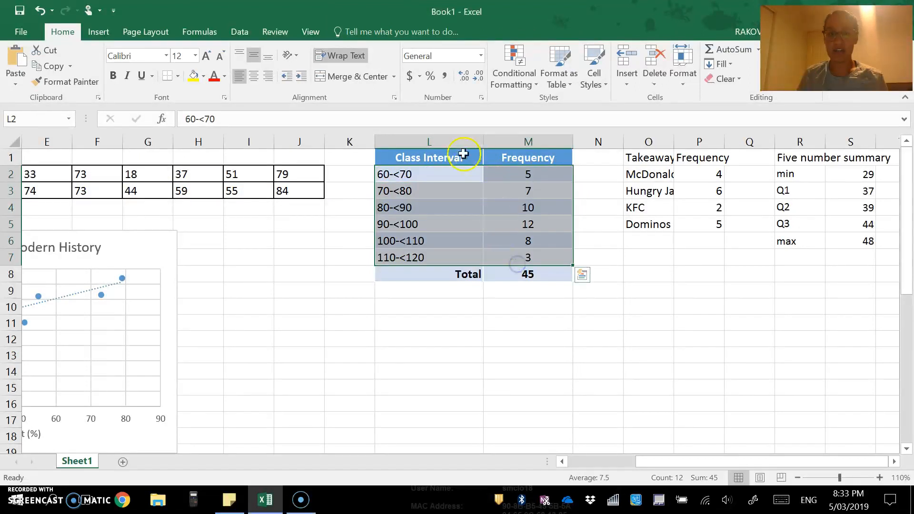
{"action": "left_click", "coordinate": [107, 31]}
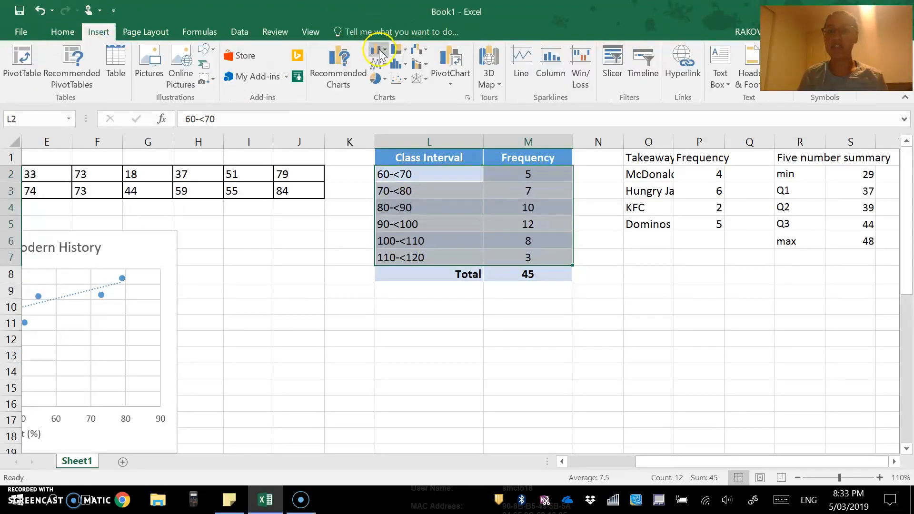
{"action": "left_click", "coordinate": [404, 64]}
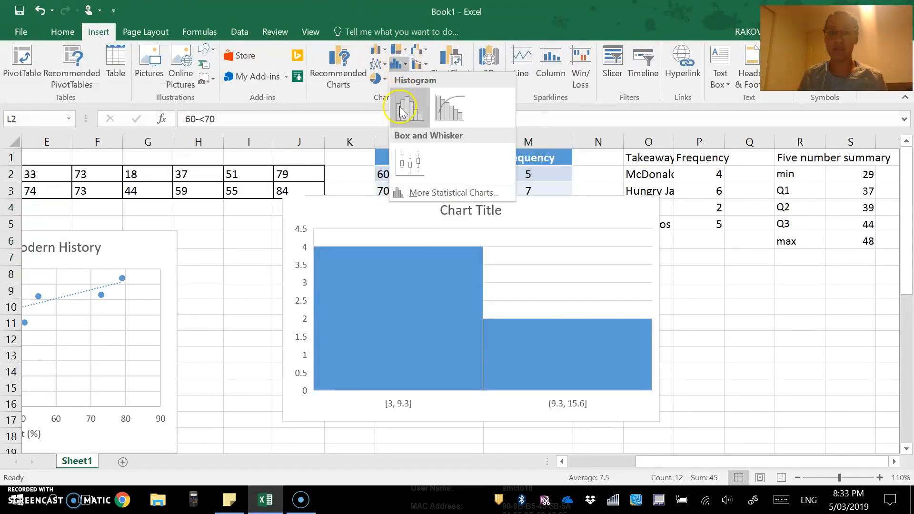
{"action": "left_click", "coordinate": [399, 106]}
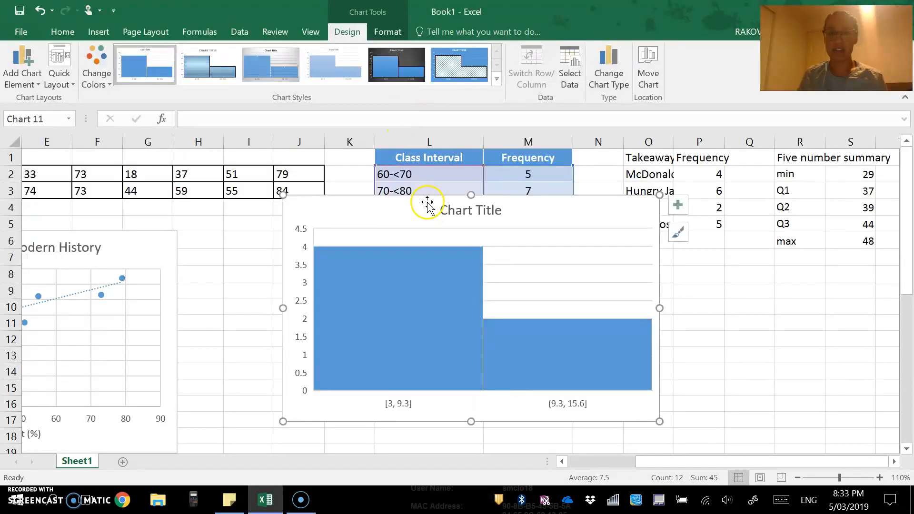
{"action": "mouse_move", "coordinate": [416, 205]}
{"action": "left_mouse_down"}
{"action": "mouse_move", "coordinate": [360, 298]}
{"action": "mouse_move", "coordinate": [349, 279]}
{"action": "left_mouse_up"}
- Zoom the sheet out to 80% so both charts are visible
{"action": "left_click", "coordinate": [341, 381]}
{"action": "scroll", "coordinate": [349, 366], "scroll_direction": "down", "scroll_amount": 5}
{"action": "scroll", "coordinate": [352, 348], "scroll_direction": "up", "scroll_amount": 2}
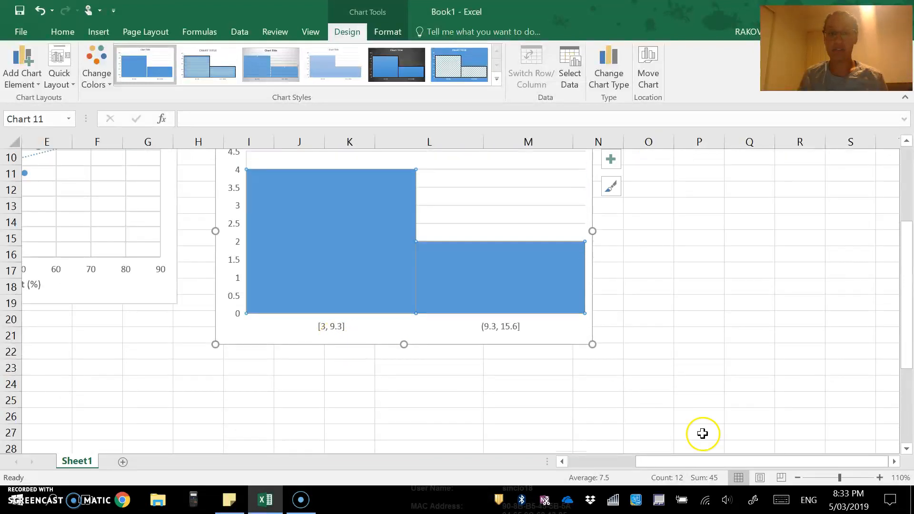
{"action": "left_click", "coordinate": [796, 478]}
{"action": "left_click", "coordinate": [797, 477]}
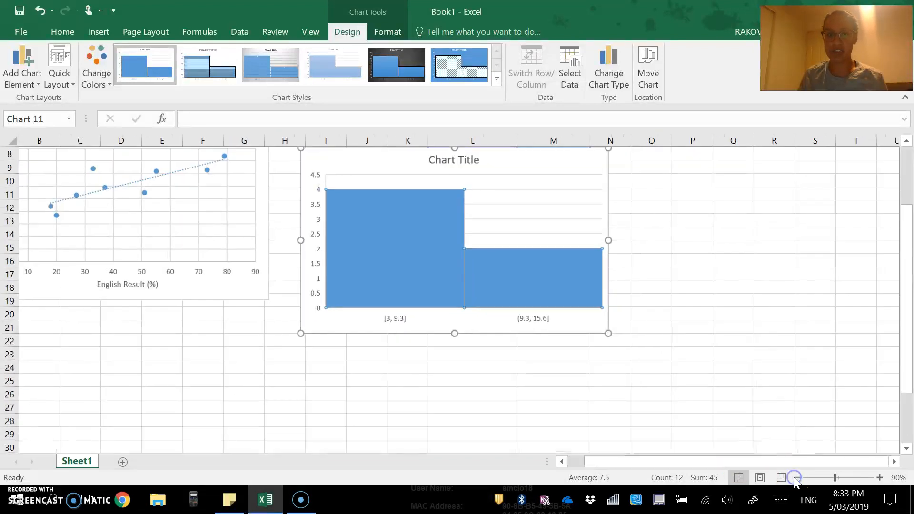
{"action": "left_click", "coordinate": [796, 478]}
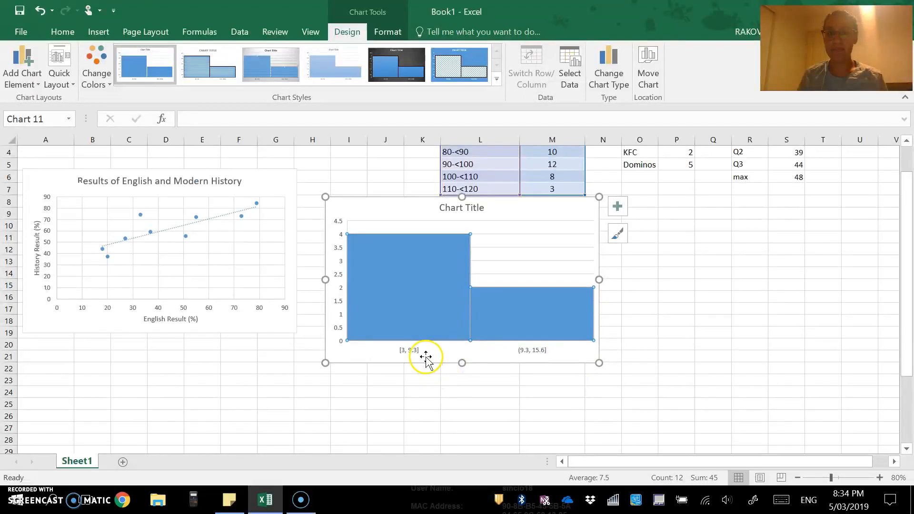
- Set the histogram's horizontal axis bins to By Category, giving six interval bars
{"action": "scroll", "coordinate": [422, 373], "scroll_direction": "up", "scroll_amount": 1}
{"action": "left_click", "coordinate": [413, 387]}
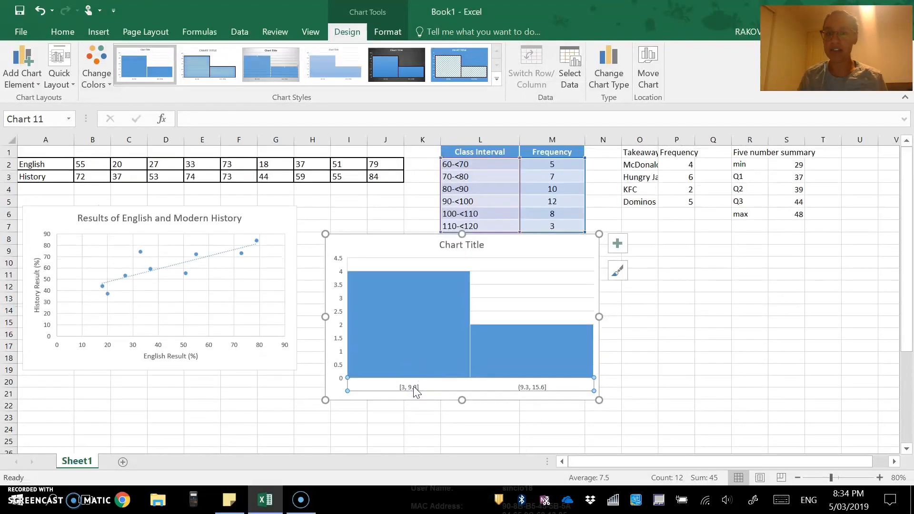
{"action": "double_click", "coordinate": [413, 387]}
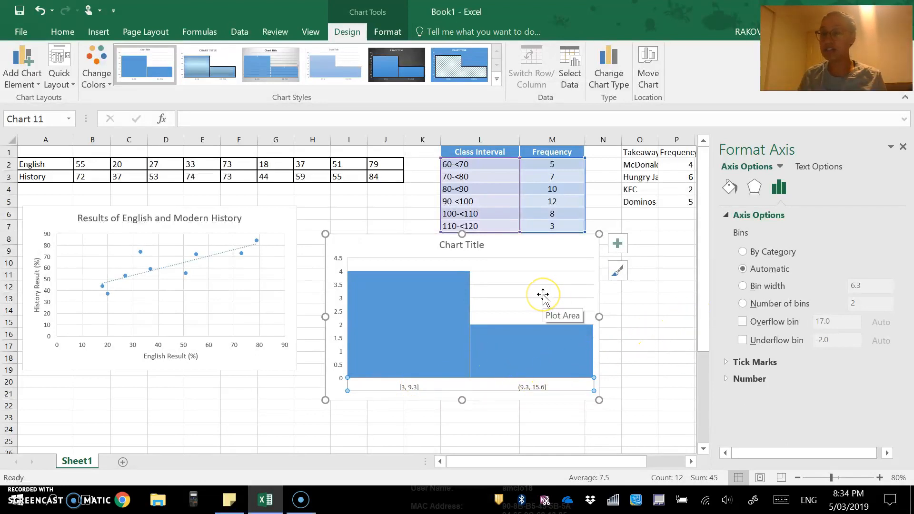
{"action": "left_click", "coordinate": [742, 252]}
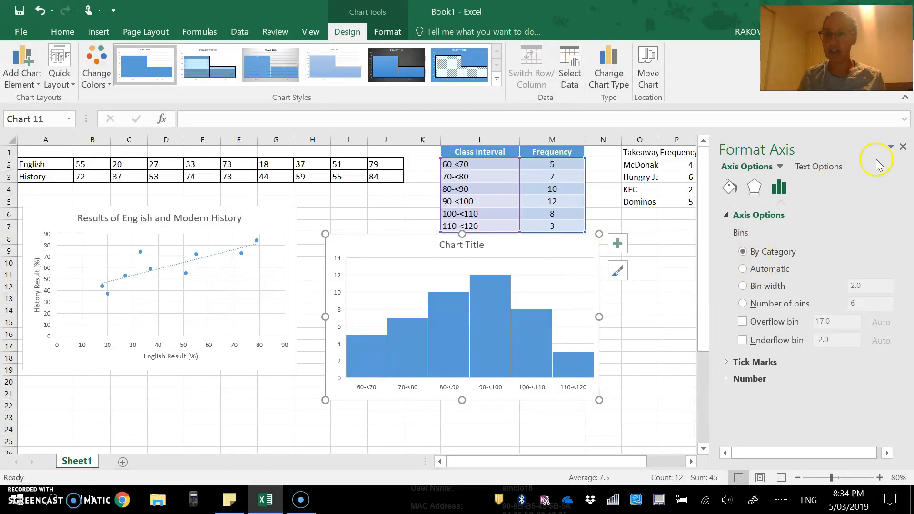
{"action": "left_click", "coordinate": [902, 147]}
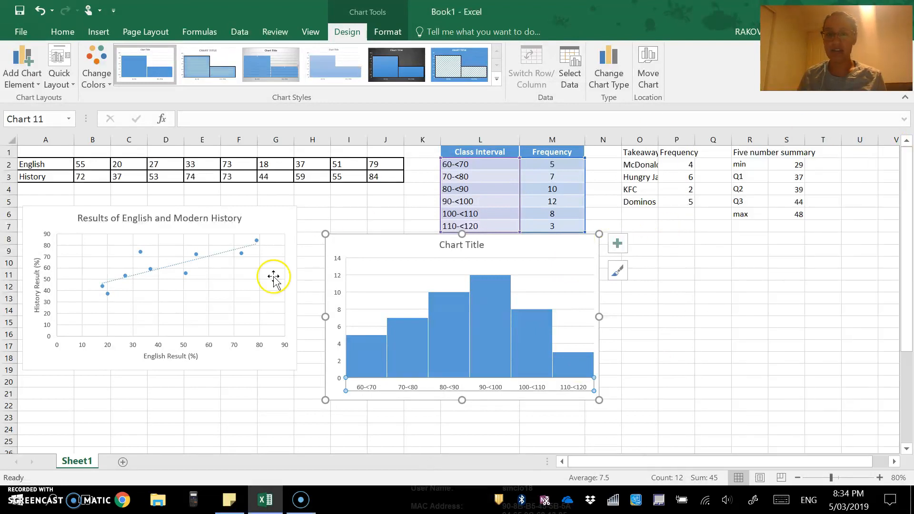
- Replace the histogram's placeholder title with 'Histogram of whatever'
{"action": "left_click", "coordinate": [451, 243]}
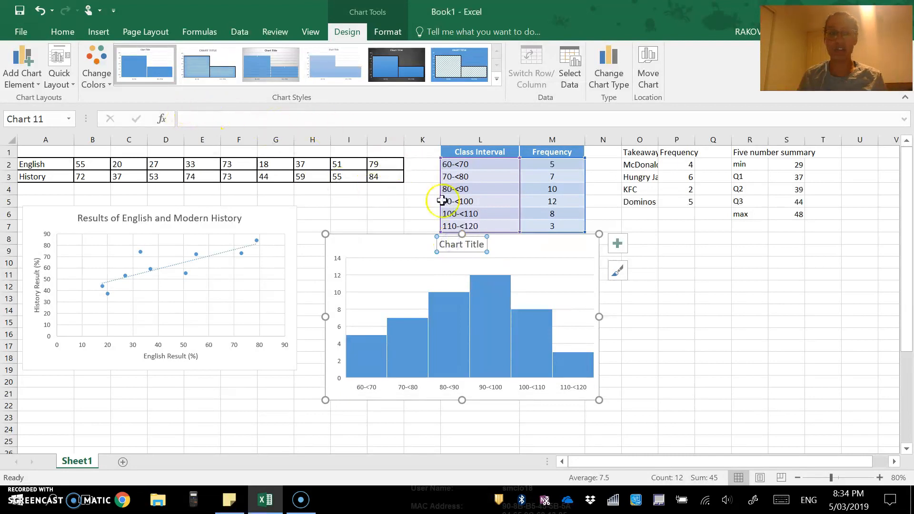
{"action": "left_click_drag", "start_coordinate": [482, 244], "coordinate": [401, 236]}
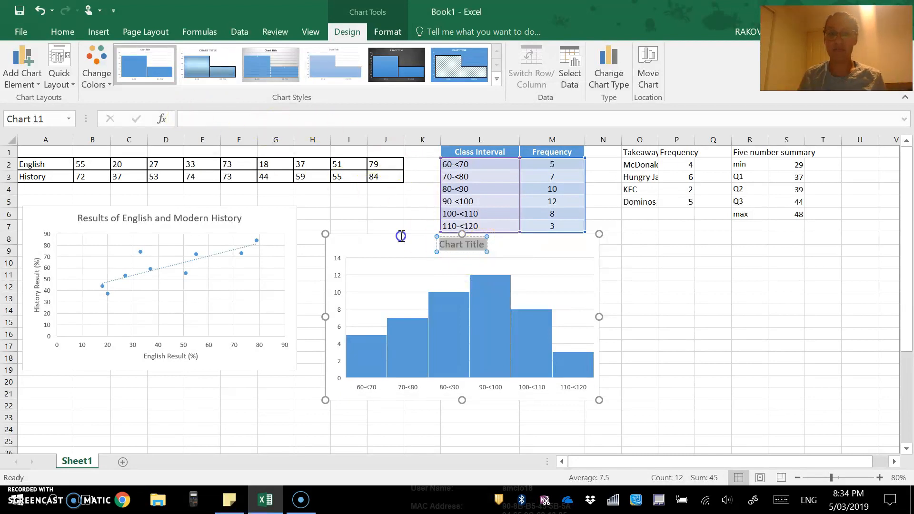
{"action": "type", "text": "He"}
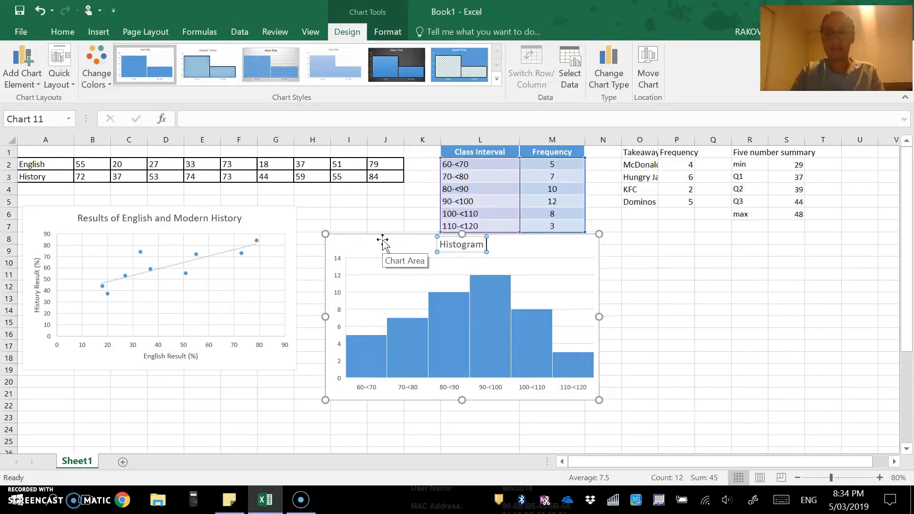
{"action": "type", "text": "stogram of whatever"}
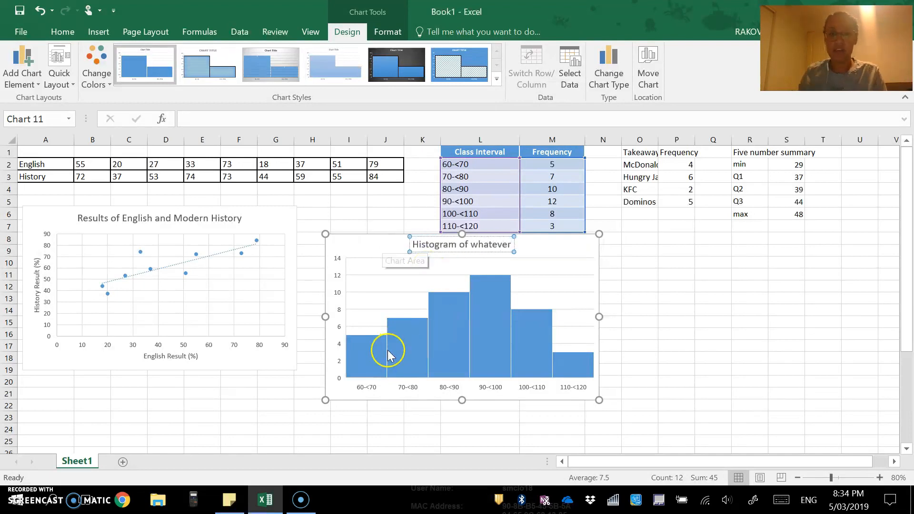
{"action": "left_click", "coordinate": [370, 393]}
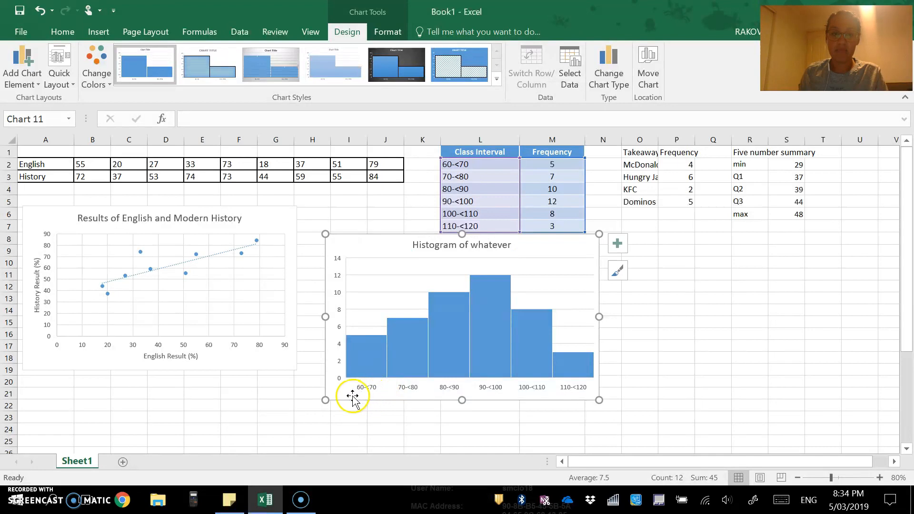
- Add a horizontal axis title 'Number of books read' to the histogram
{"action": "left_click", "coordinate": [23, 64]}
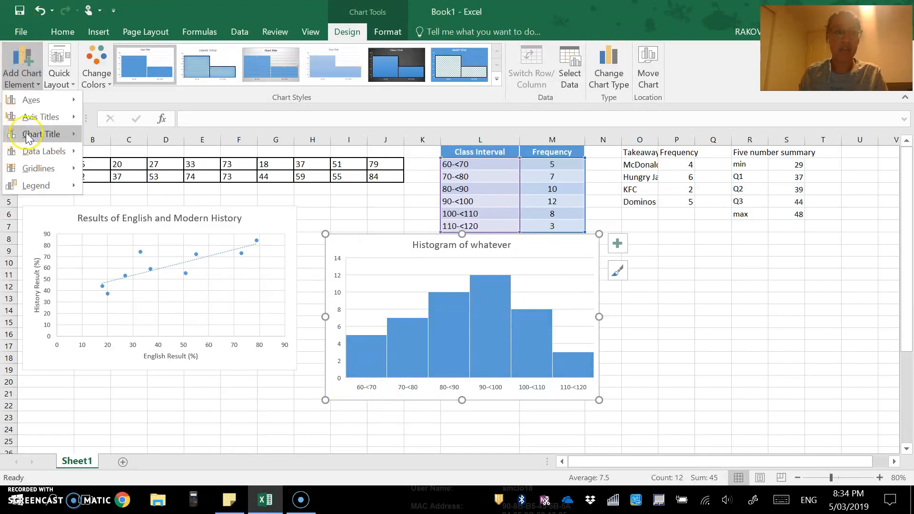
{"action": "mouse_move", "coordinate": [41, 120]}
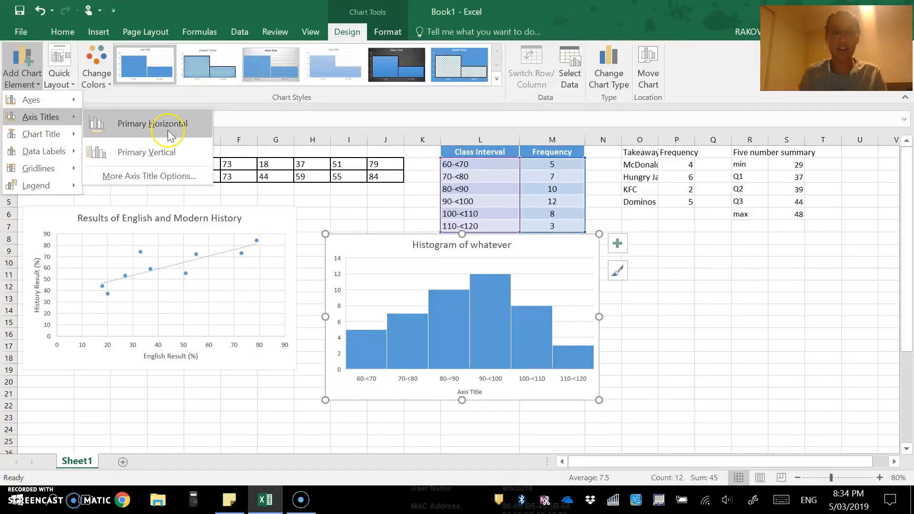
{"action": "left_click", "coordinate": [168, 131]}
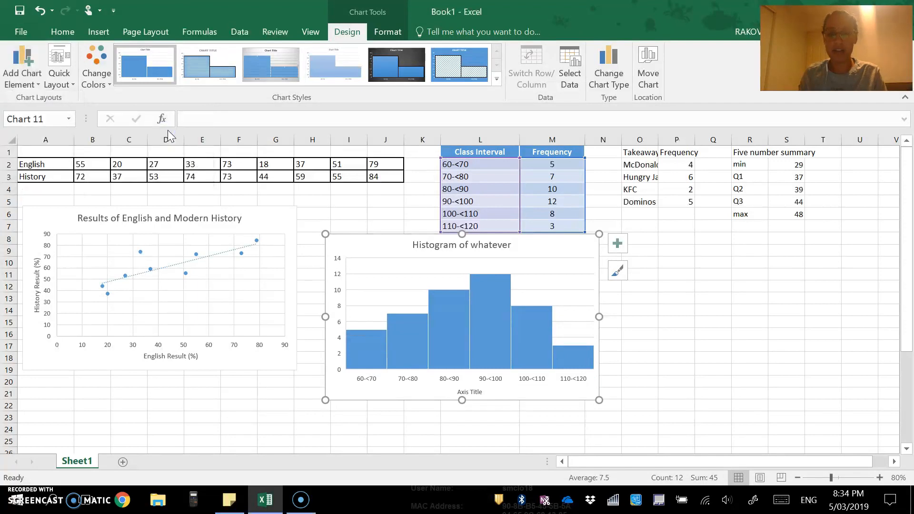
{"action": "left_click", "coordinate": [475, 392]}
{"action": "left_click", "coordinate": [476, 392]}
{"action": "left_click", "coordinate": [482, 390]}
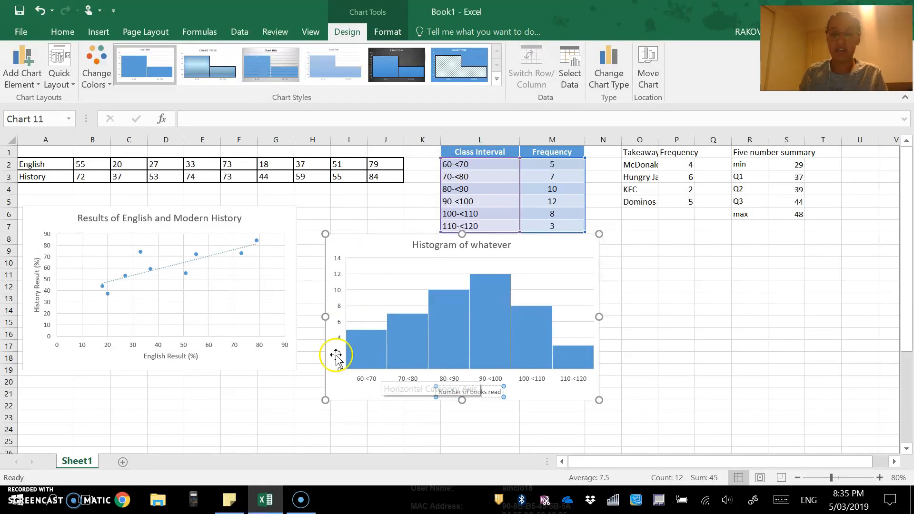
- Add the vertical axis title 'Frequency' to the histogram, then deselect the chart
{"action": "left_click", "coordinate": [22, 72]}
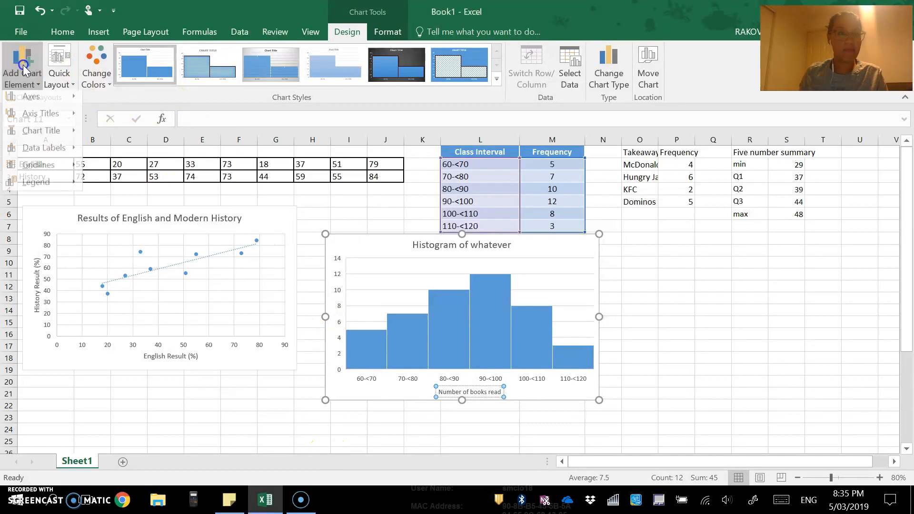
{"action": "mouse_move", "coordinate": [35, 122]}
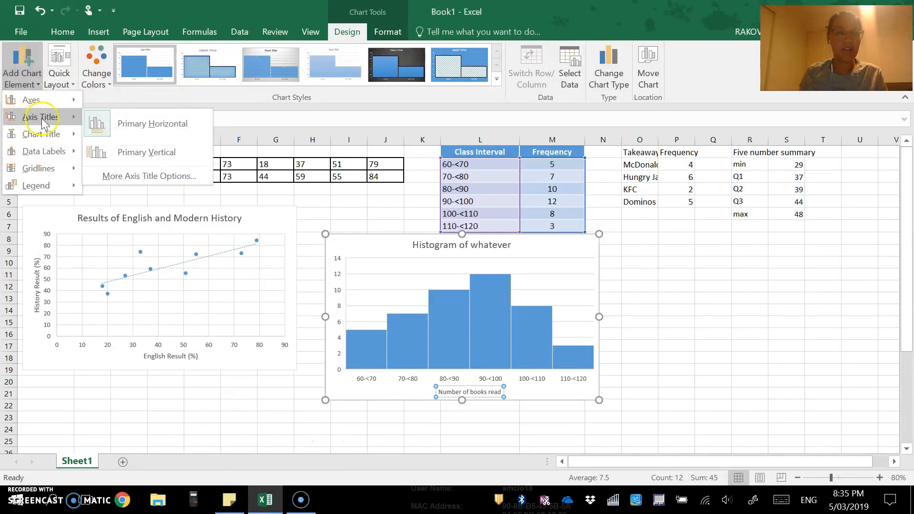
{"action": "left_click", "coordinate": [164, 152]}
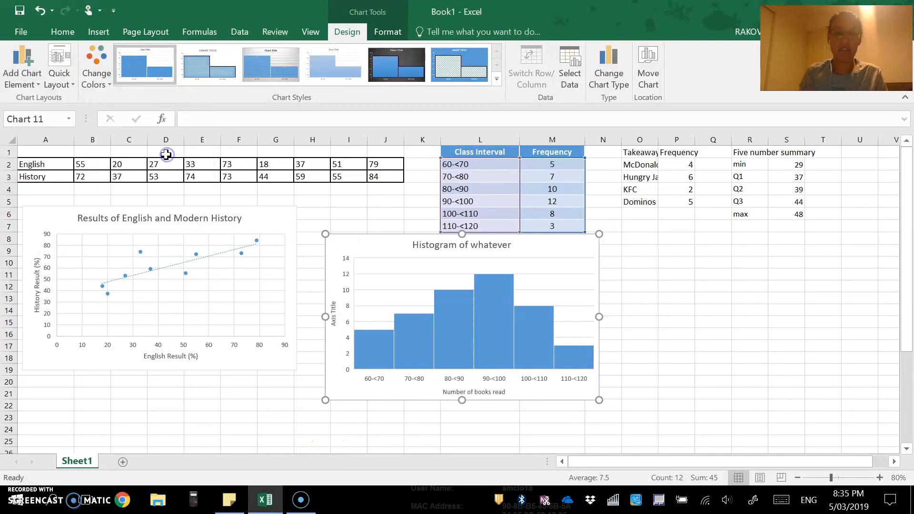
{"action": "left_click", "coordinate": [333, 305]}
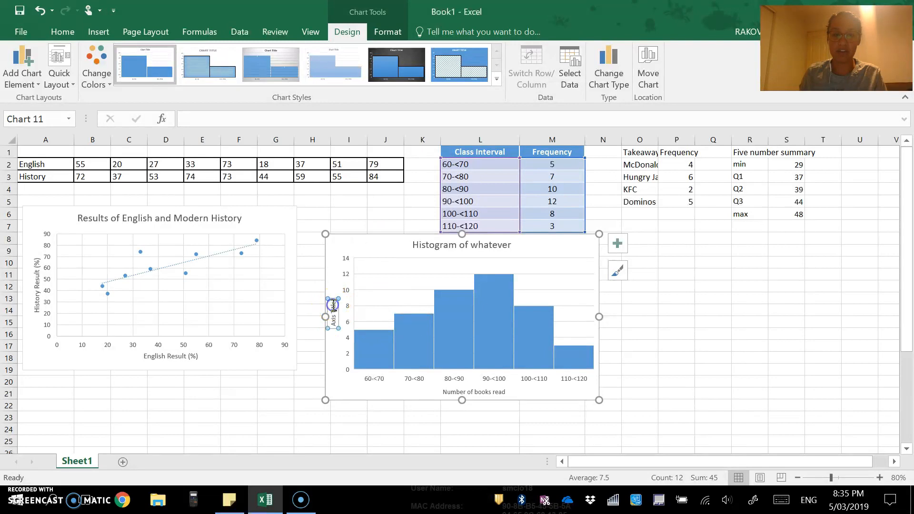
{"action": "type", "text": "D"}
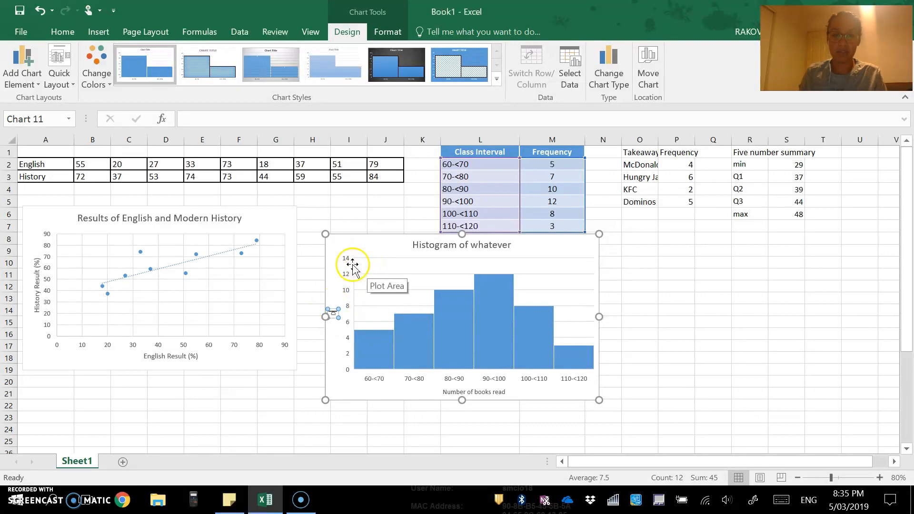
{"action": "type", "text": "requency"}
{"action": "left_click", "coordinate": [374, 391]}
{"action": "double_click", "coordinate": [374, 391]}
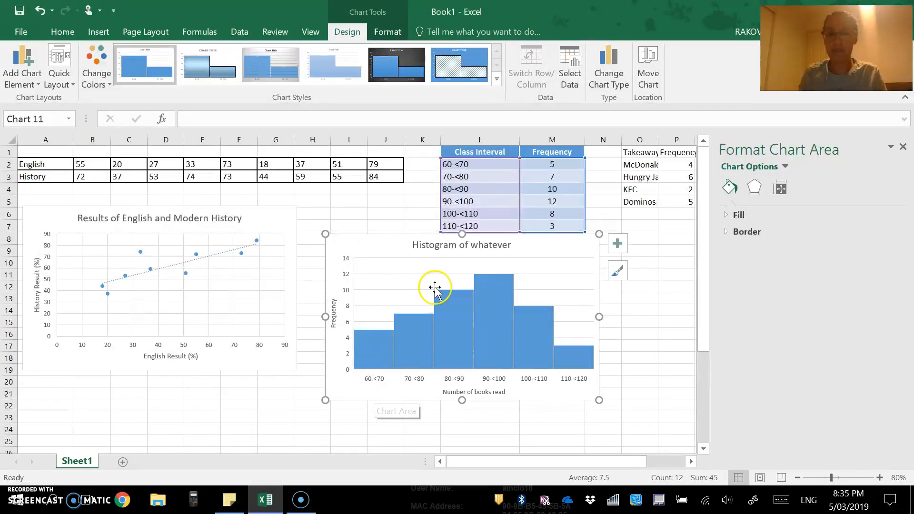
{"action": "left_click", "coordinate": [660, 317]}
{"action": "left_click_drag", "start_coordinate": [473, 465], "coordinate": [535, 464]}
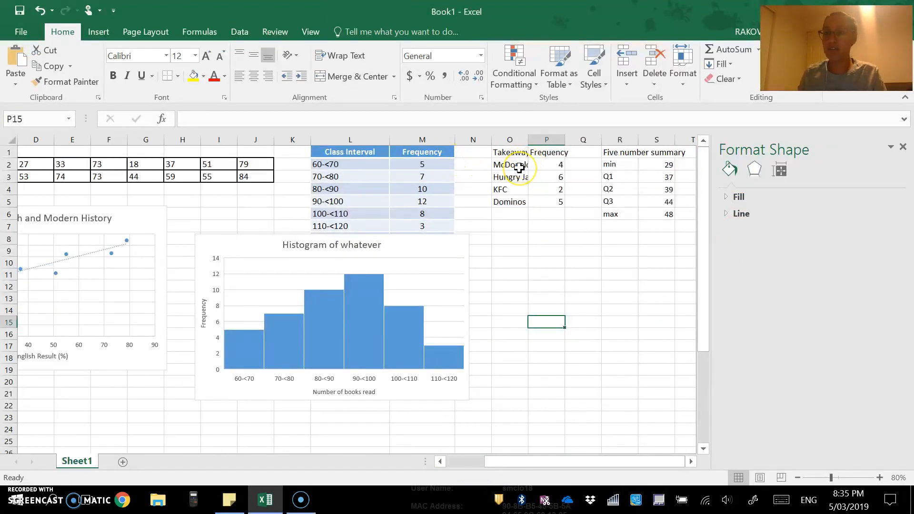
- Insert a clustered column chart of the takeaway data O2:P5 and move it right of the histogram
{"action": "left_click_drag", "start_coordinate": [517, 164], "coordinate": [557, 201]}
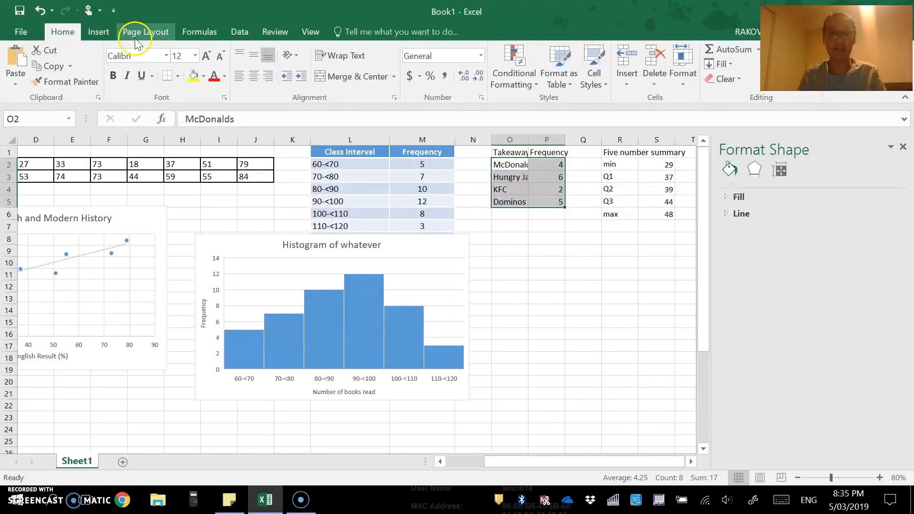
{"action": "left_click", "coordinate": [104, 31]}
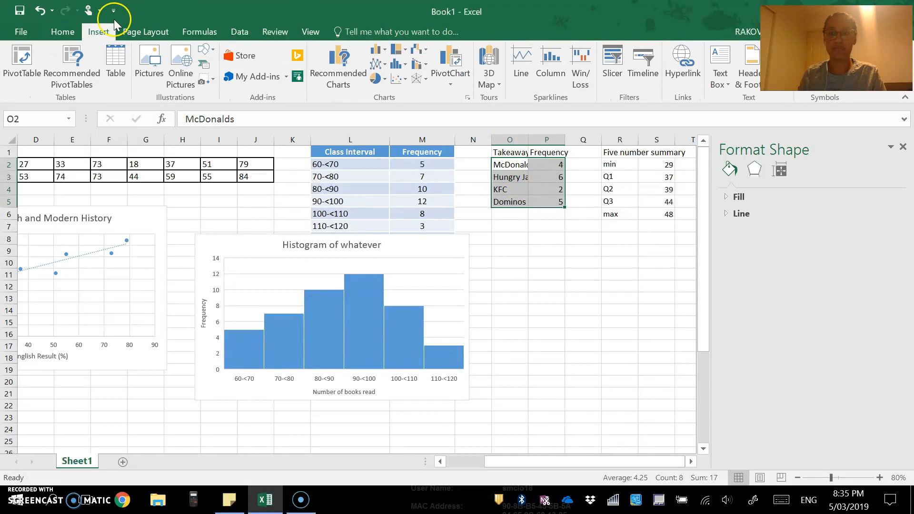
{"action": "left_click", "coordinate": [903, 147]}
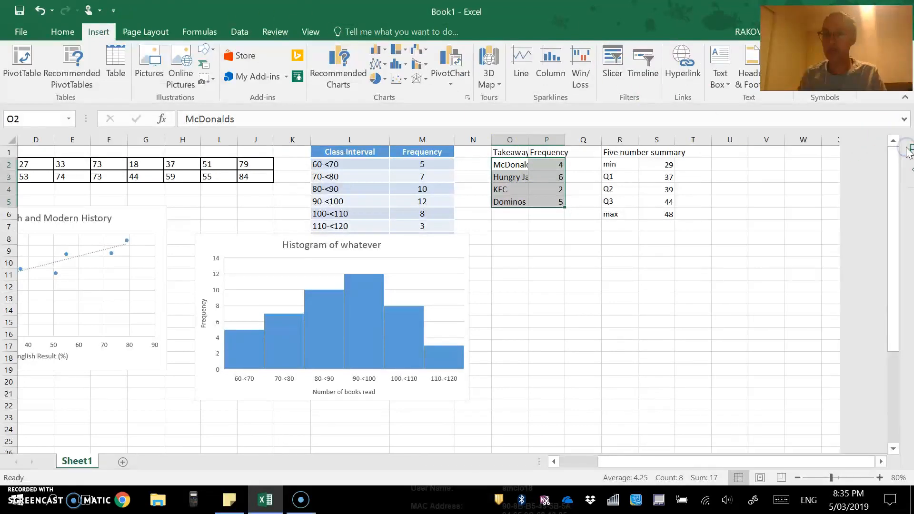
{"action": "left_click", "coordinate": [374, 51]}
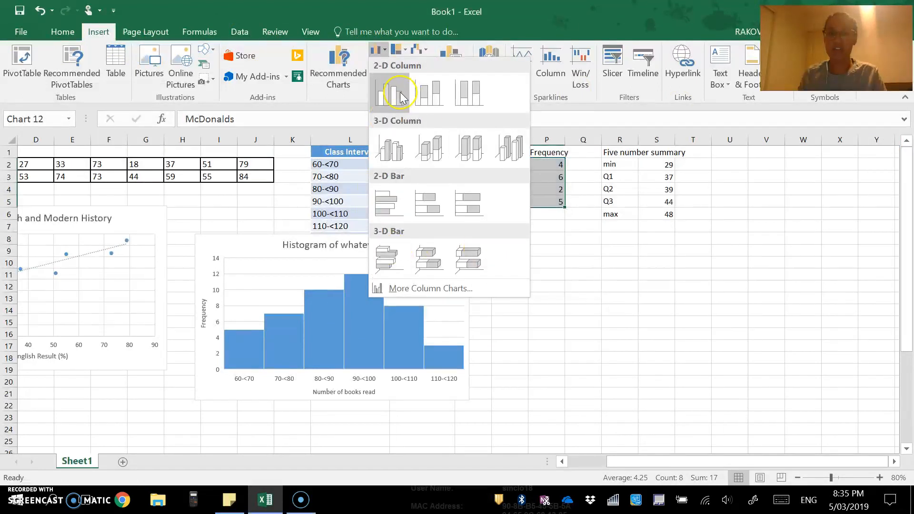
{"action": "left_click", "coordinate": [396, 98]}
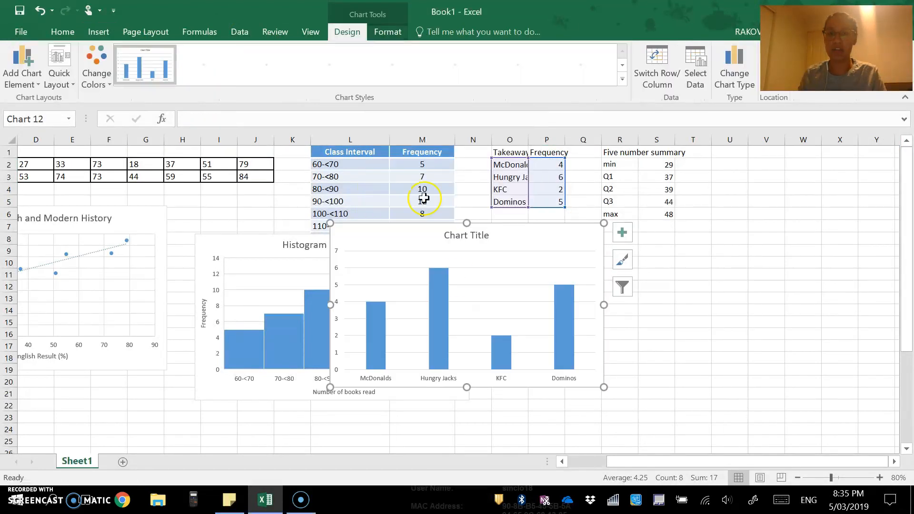
{"action": "left_click_drag", "start_coordinate": [521, 238], "coordinate": [687, 249]}
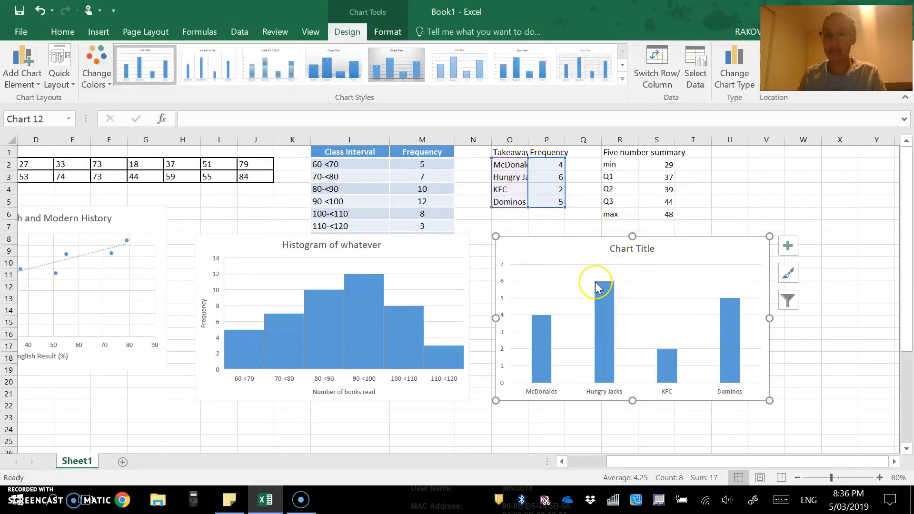
- Inspect the takeaway column chart with bars of 4, 6, 2 and 5
{"action": "mouse_move", "coordinate": [597, 285]}
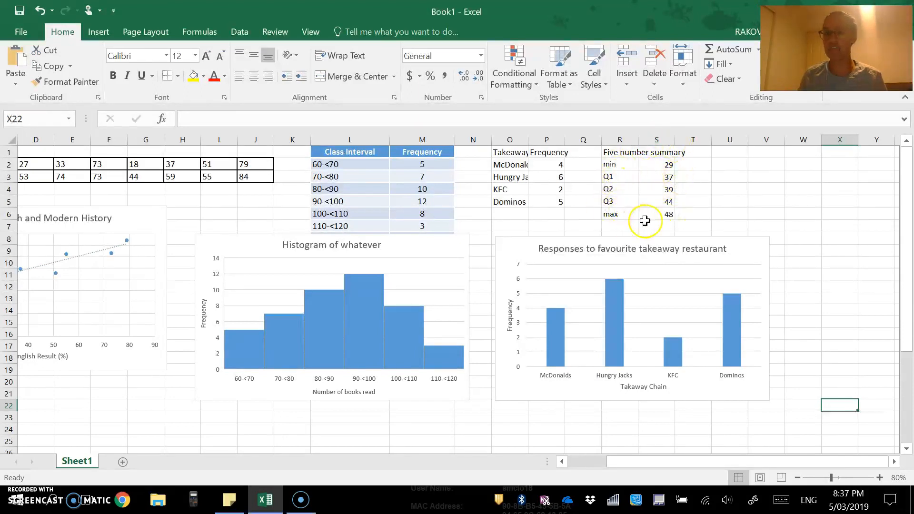
- Insert a box-and-whisker chart from the five-number summary values in S2:S6
{"action": "left_click_drag", "start_coordinate": [650, 163], "coordinate": [658, 214]}
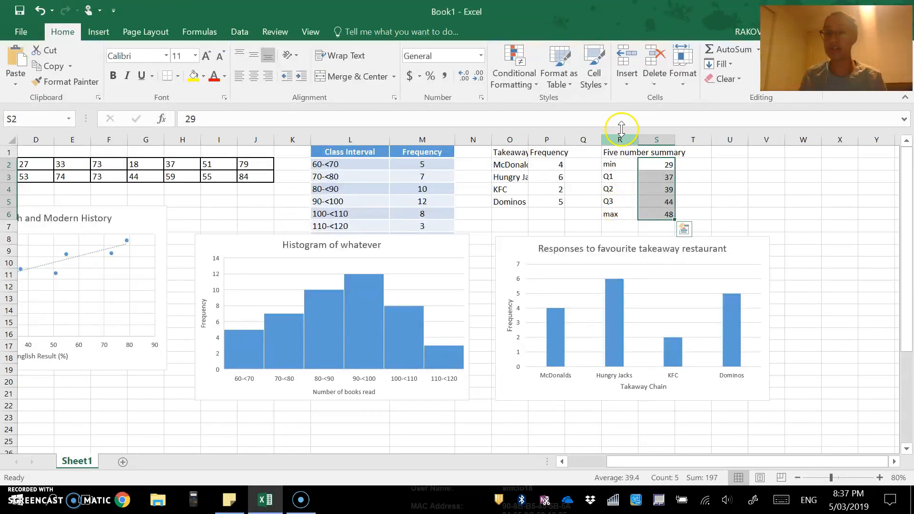
{"action": "left_click", "coordinate": [98, 33]}
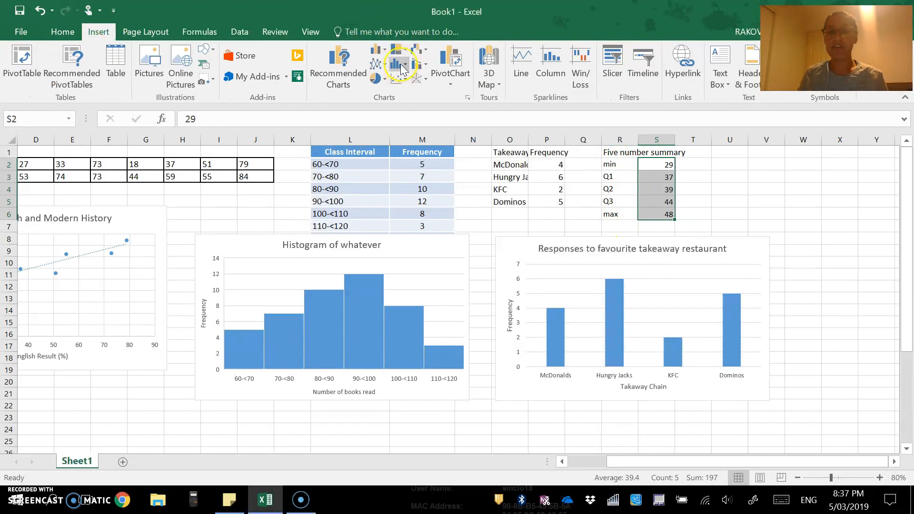
{"action": "left_click", "coordinate": [405, 68]}
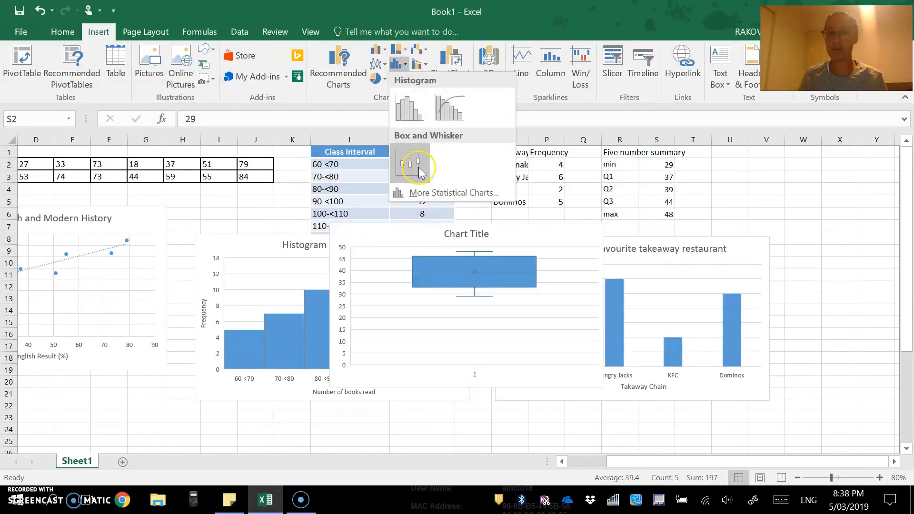
{"action": "left_click", "coordinate": [416, 165]}
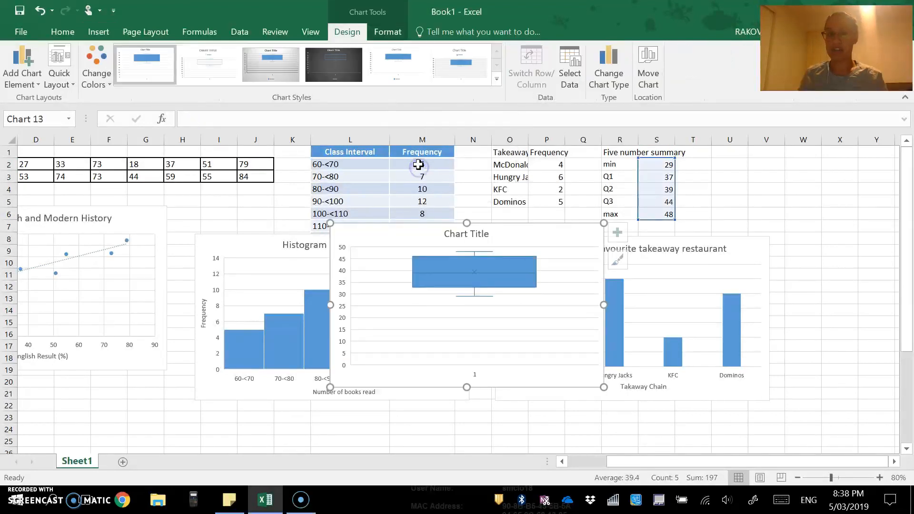
- Drag the box plot past the takeaway chart and zoom the sheet to 90%
{"action": "left_click_drag", "start_coordinate": [520, 238], "coordinate": [911, 179]}
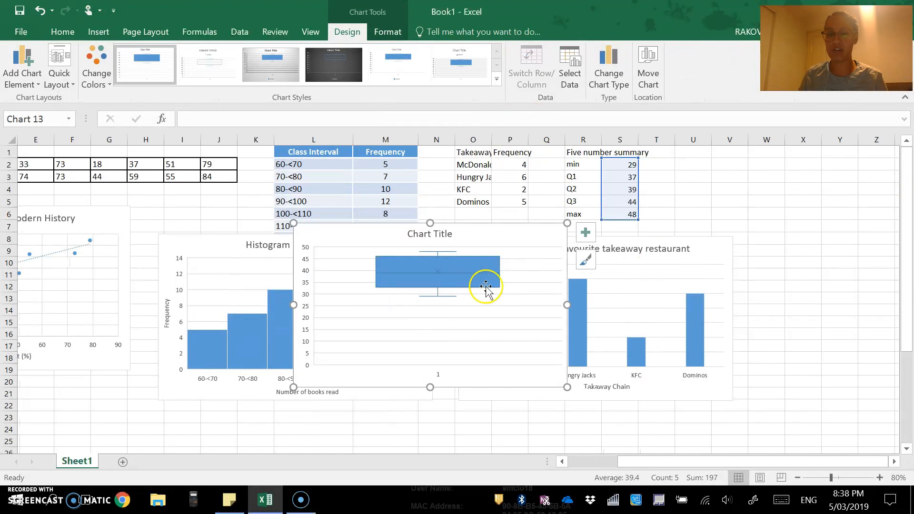
{"action": "left_click_drag", "start_coordinate": [528, 241], "coordinate": [883, 175]}
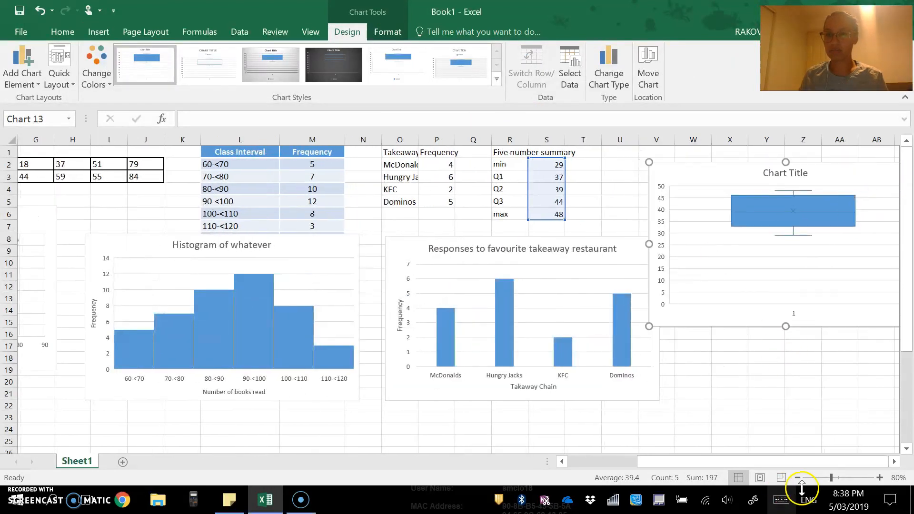
{"action": "left_click", "coordinate": [879, 477]}
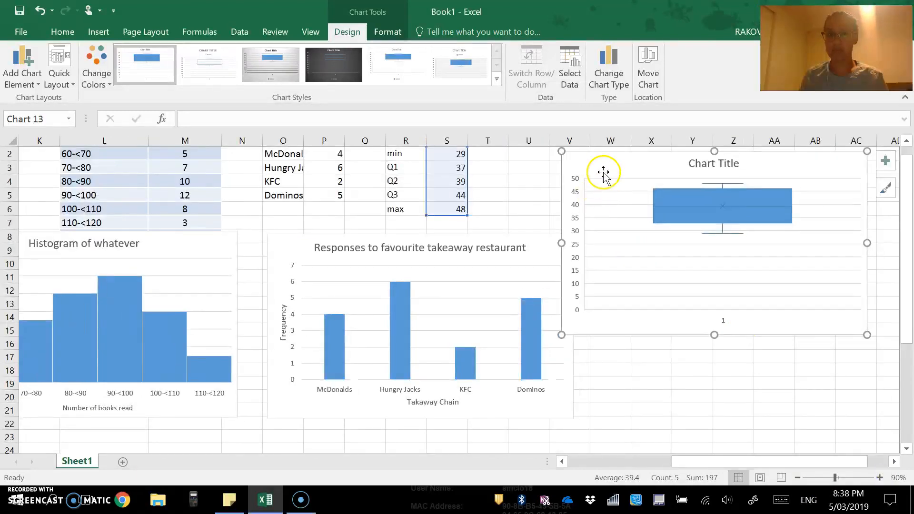
{"action": "scroll", "coordinate": [563, 242], "scroll_direction": "up", "scroll_amount": 1}
{"action": "left_click_drag", "start_coordinate": [583, 174], "coordinate": [546, 161]}
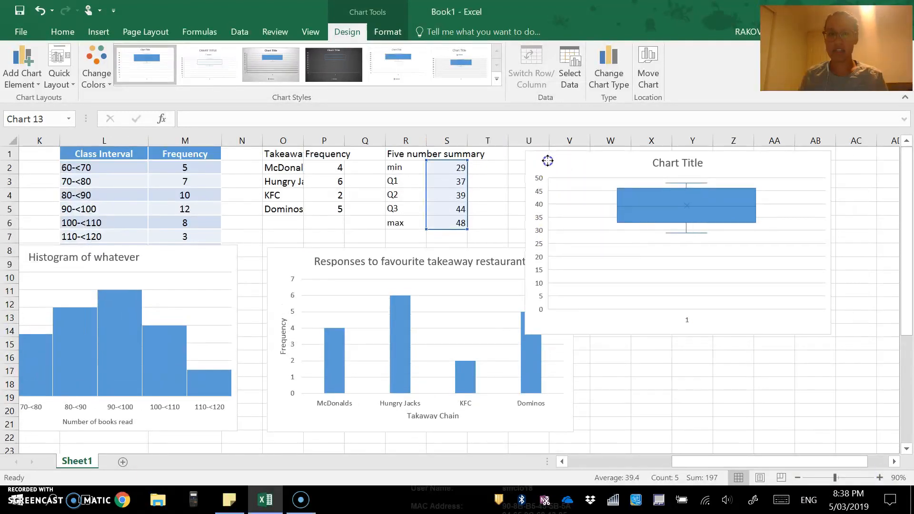
- Move the takeaway column chart down below the histogram
{"action": "left_click", "coordinate": [279, 275]}
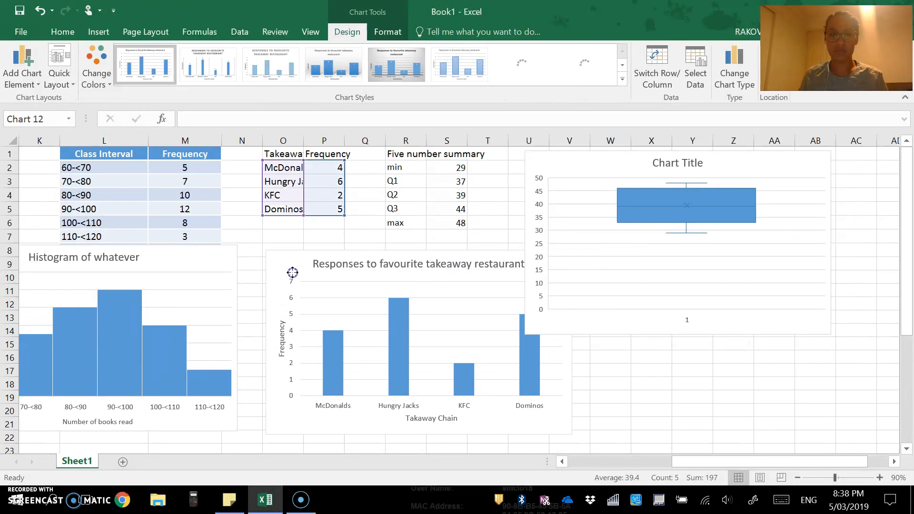
{"action": "scroll", "coordinate": [293, 271], "scroll_direction": "down", "scroll_amount": 1}
{"action": "left_click", "coordinate": [414, 293]}
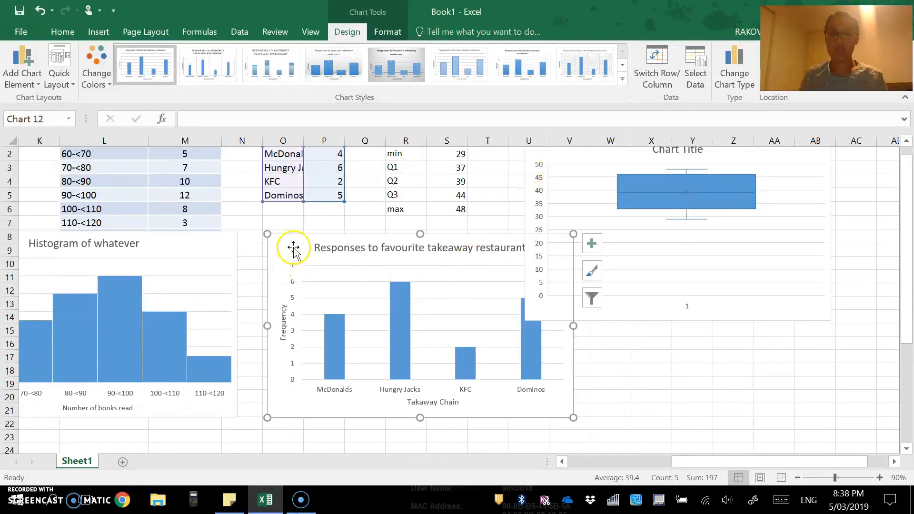
{"action": "scroll", "coordinate": [294, 249], "scroll_direction": "down", "scroll_amount": 2}
{"action": "left_click_drag", "start_coordinate": [277, 289], "coordinate": [276, 449]}
{"action": "left_click", "coordinate": [555, 284]}
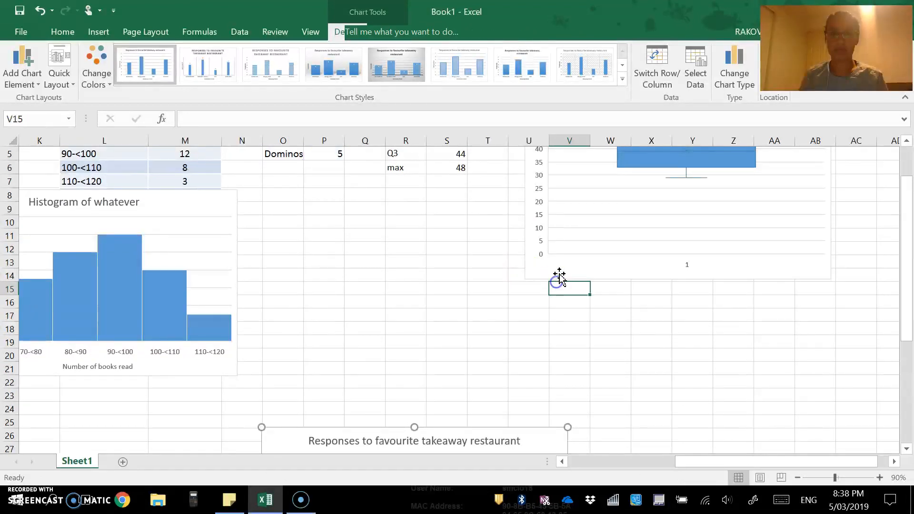
- Place the box plot under the five-number summary table, beside the histogram
{"action": "left_click", "coordinate": [554, 276]}
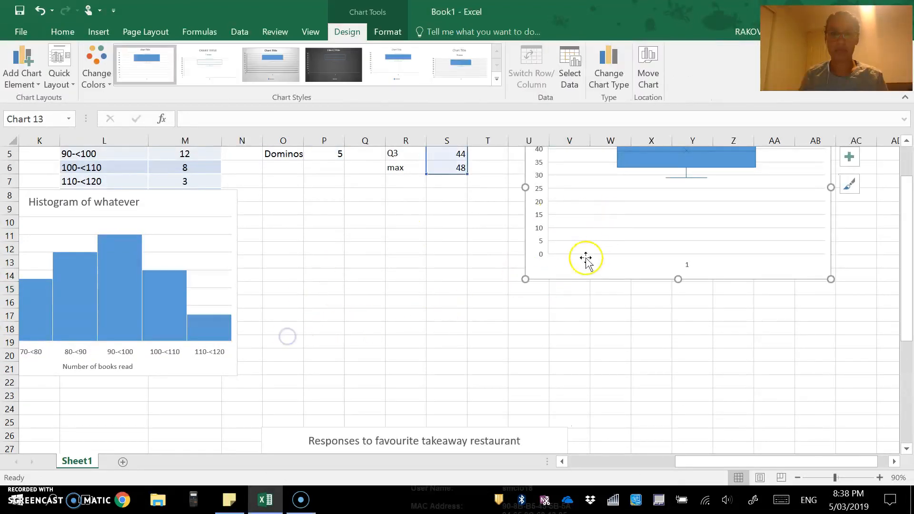
{"action": "scroll", "coordinate": [484, 308], "scroll_direction": "up", "scroll_amount": 2}
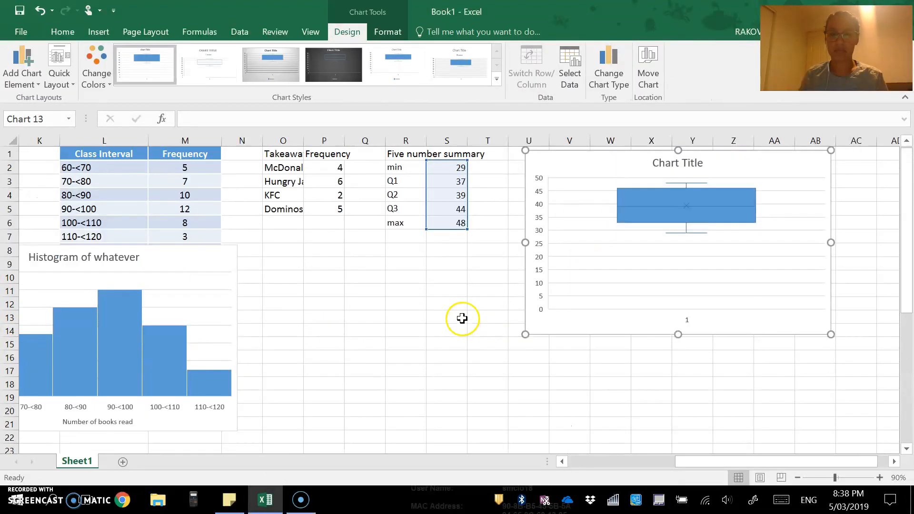
{"action": "mouse_move", "coordinate": [522, 173]}
{"action": "left_mouse_down"}
{"action": "mouse_move", "coordinate": [252, 265]}
{"action": "mouse_move", "coordinate": [301, 245]}
{"action": "mouse_move", "coordinate": [292, 259]}
{"action": "left_mouse_up"}
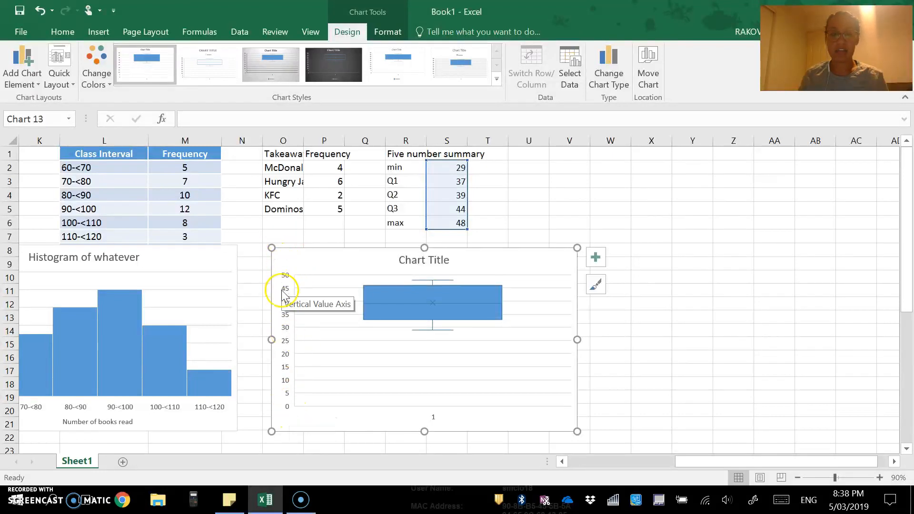
{"action": "left_click", "coordinate": [14, 61]}
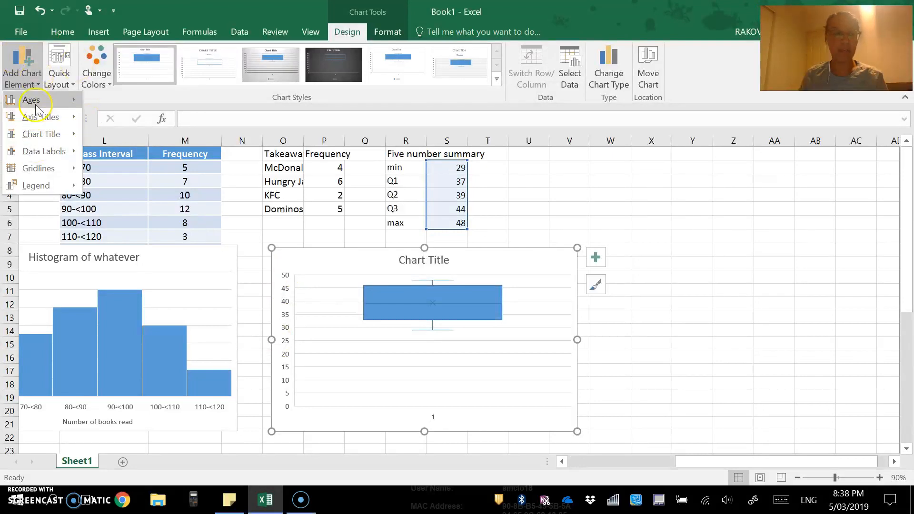
- Add a primary vertical axis title reading 'Age of choir members' to the box plot
{"action": "mouse_move", "coordinate": [42, 121]}
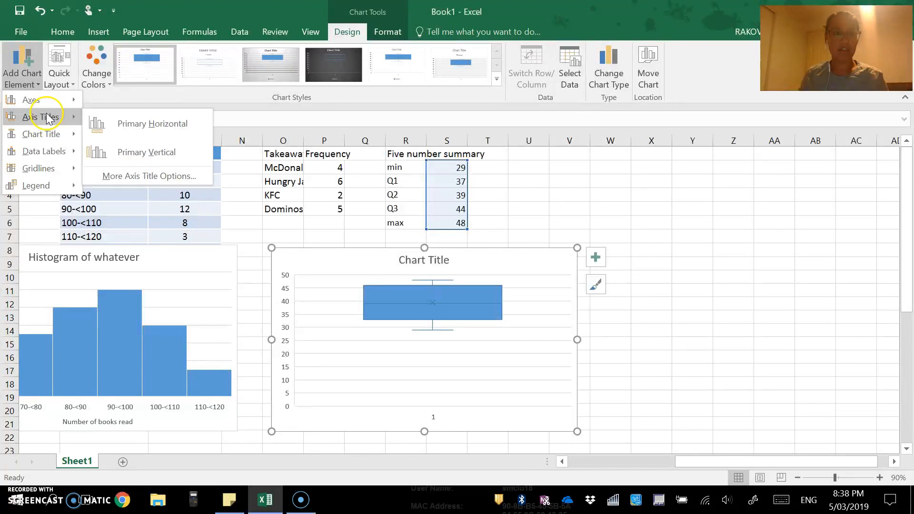
{"action": "left_click", "coordinate": [119, 153]}
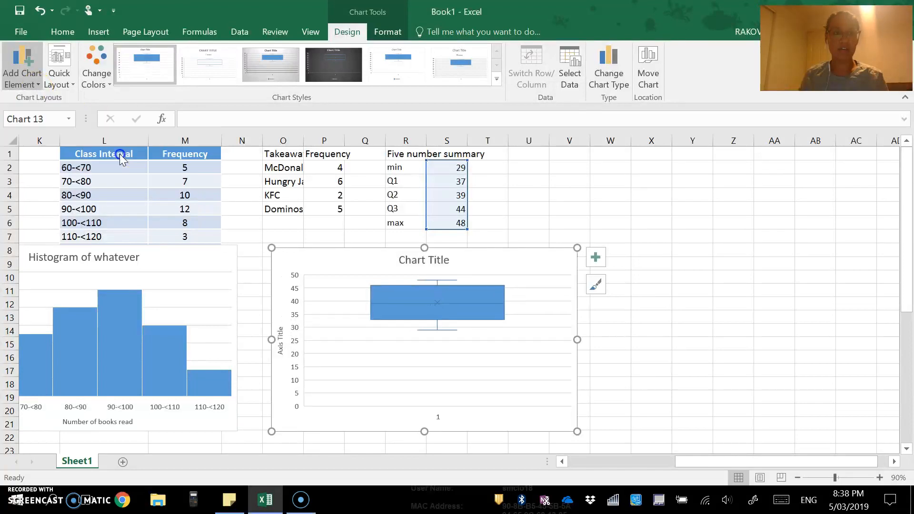
{"action": "left_click", "coordinate": [284, 352]}
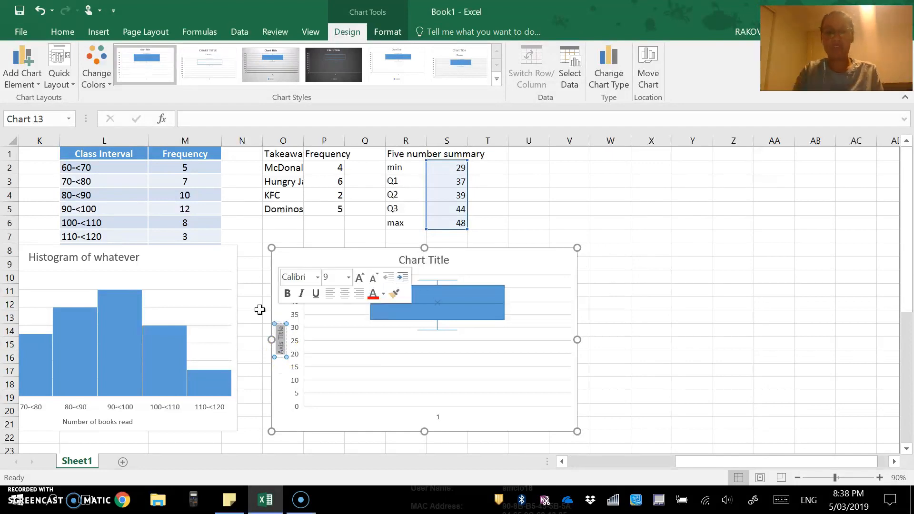
{"action": "type", "text": "Age of choir members"}
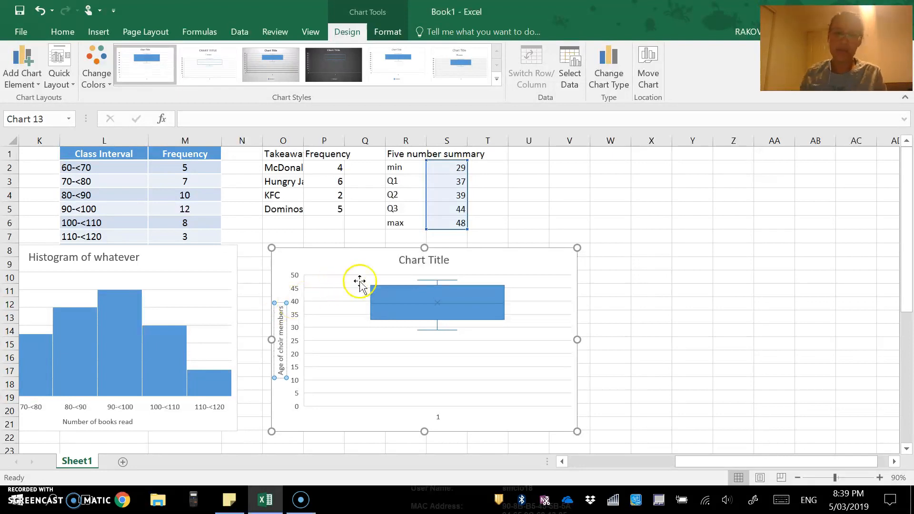
- Select the box plot's placeholder 'Chart Title' text for replacement
{"action": "left_click", "coordinate": [409, 260]}
{"action": "left_click", "coordinate": [438, 257]}
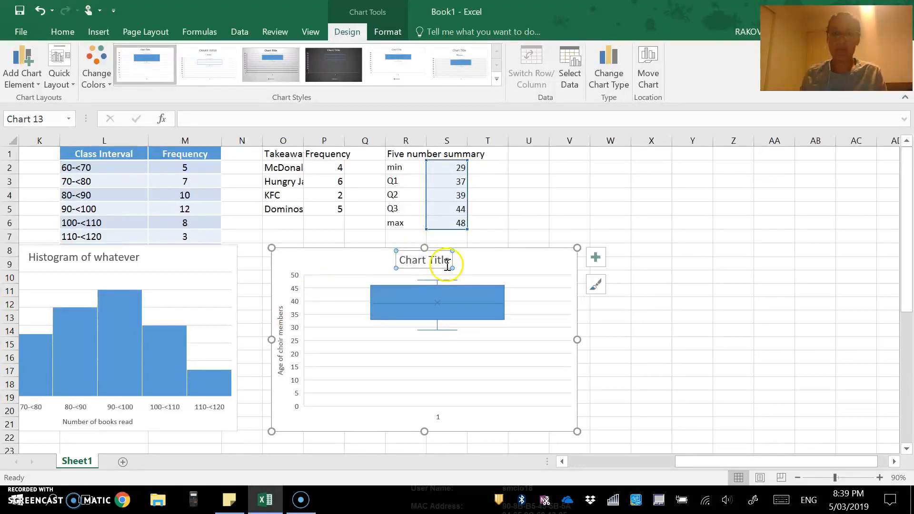
{"action": "left_click_drag", "start_coordinate": [443, 261], "coordinate": [358, 247]}
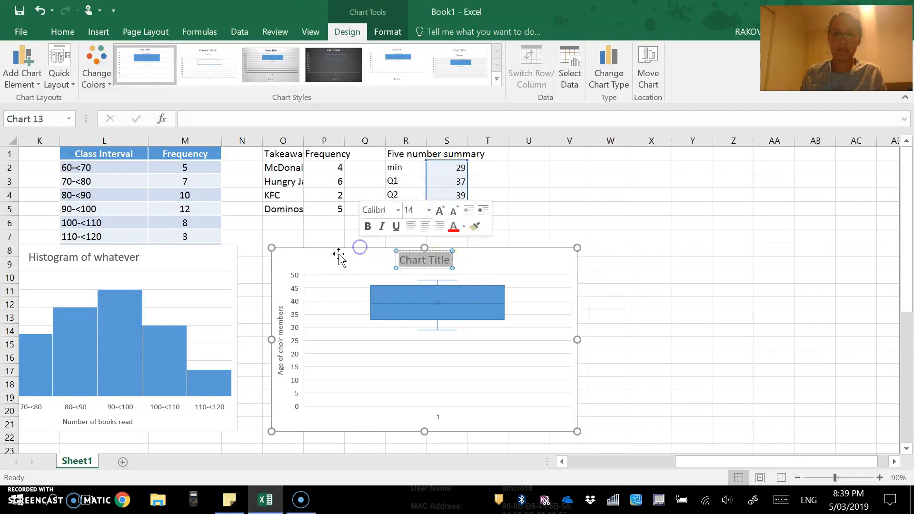
- Type the title 'Age of choir members at the community group', correcting typos
{"action": "type", "text": "Ag"}
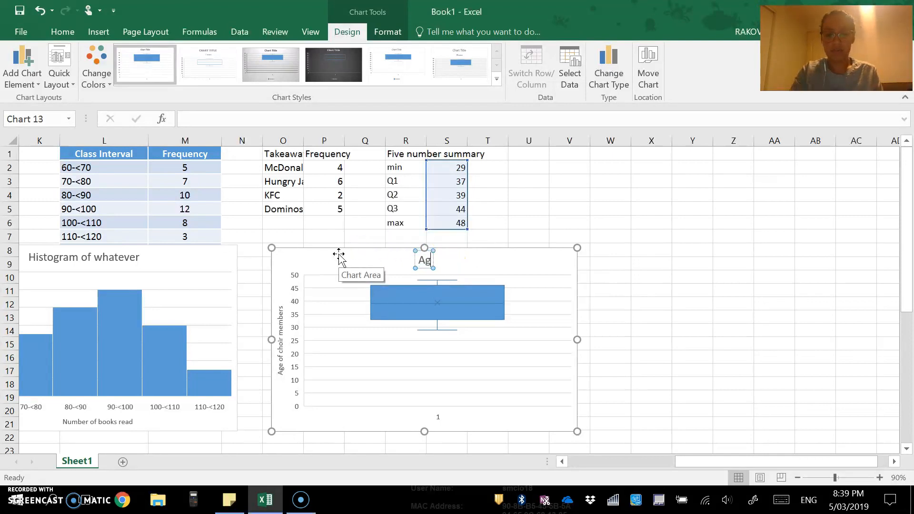
{"action": "type", "text": "e of chior"}
{"action": "key", "text": "BackSpace"}
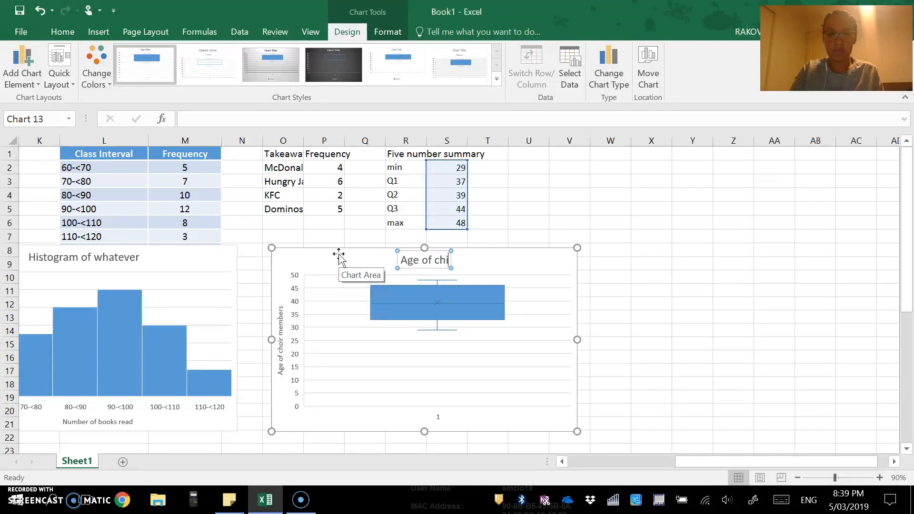
{"action": "key", "text": "BackSpace"}
{"action": "type", "text": "r"}
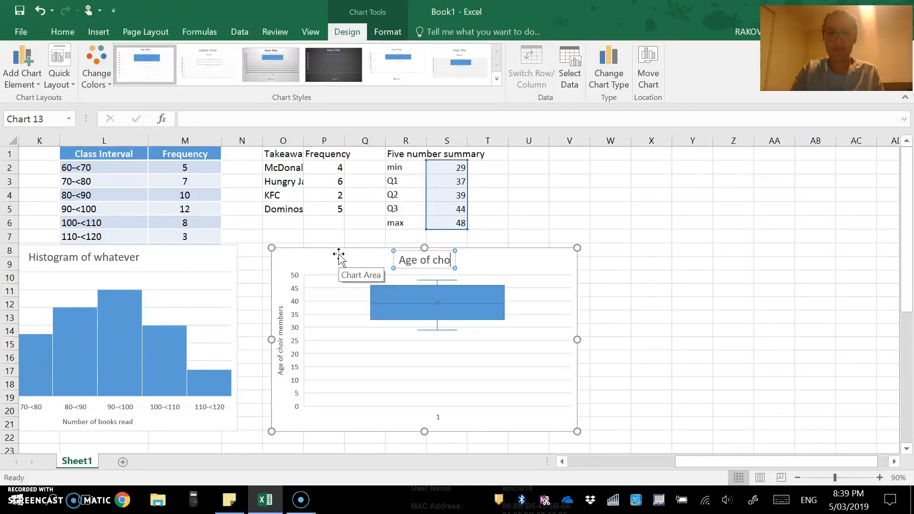
{"action": "type", "text": " memeb"}
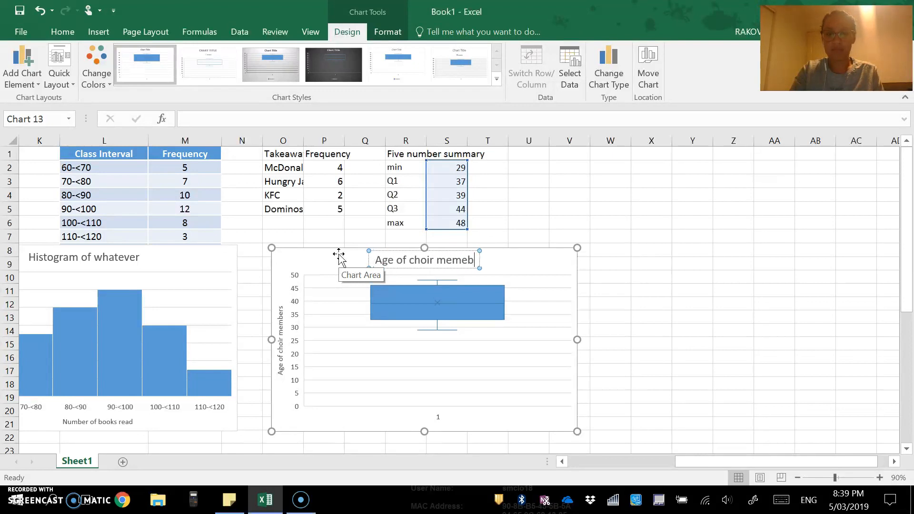
{"action": "key", "text": "BackSpace"}
{"action": "key", "text": "BackSpace"}
{"action": "type", "text": "bers a"}
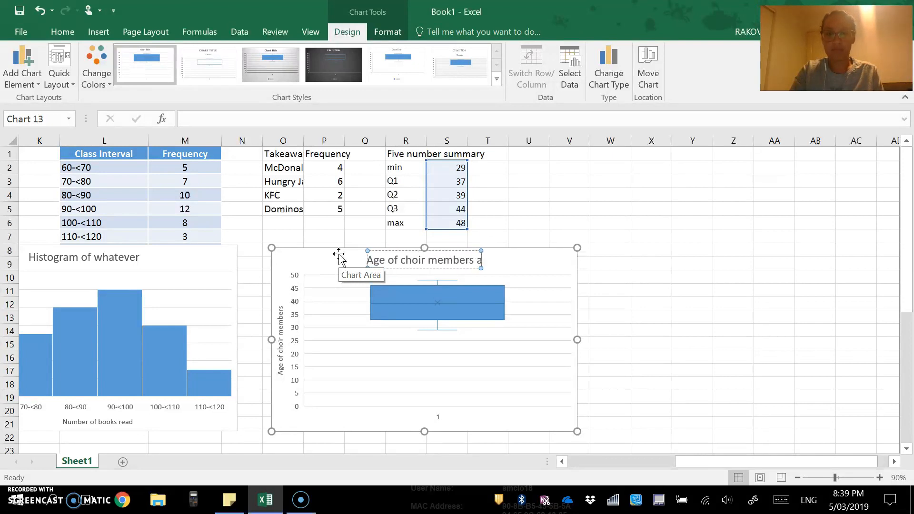
{"action": "type", "text": "t the communitu"}
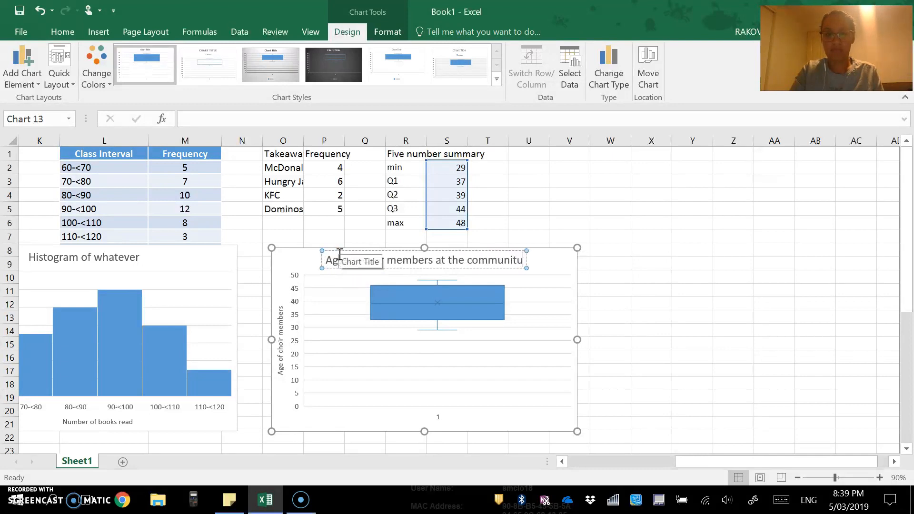
{"action": "key", "text": "BackSpace"}
{"action": "type", "text": "y group"}
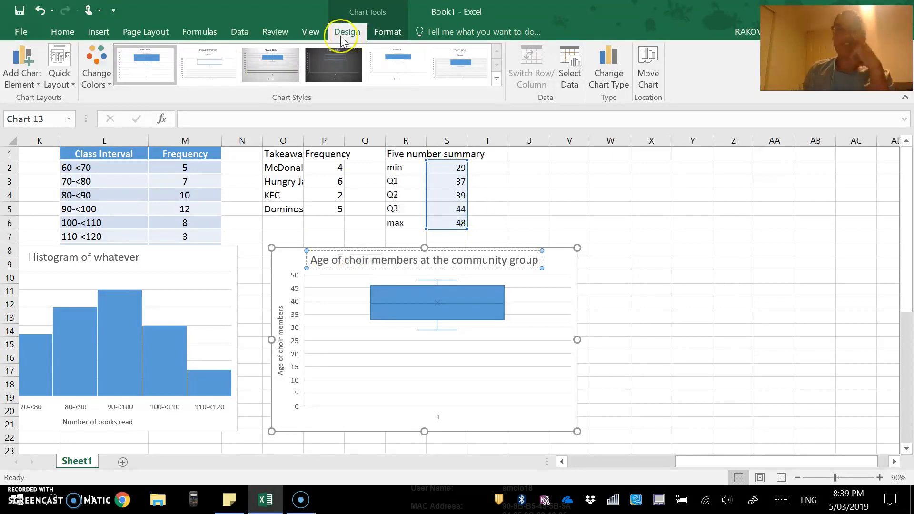
- Preview several chart styles on the box plot, then revert to the first style
{"action": "left_click", "coordinate": [195, 65]}
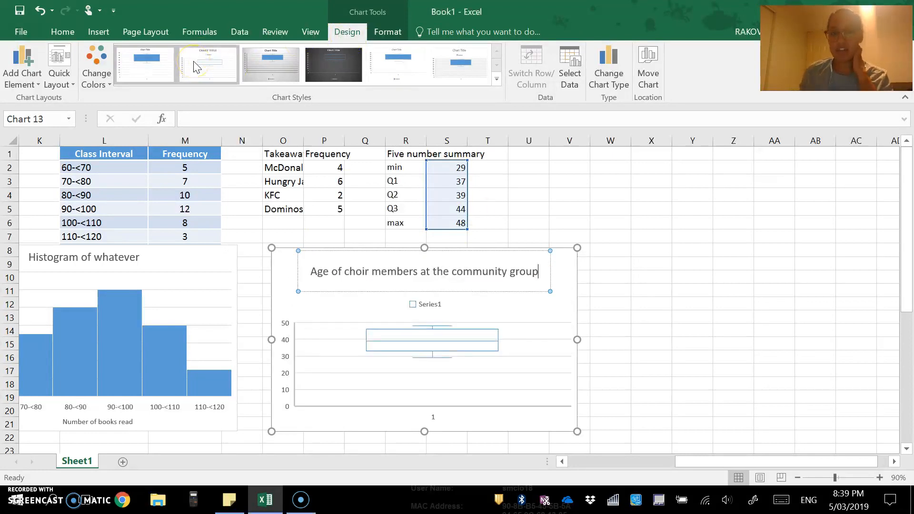
{"action": "left_click", "coordinate": [195, 65]}
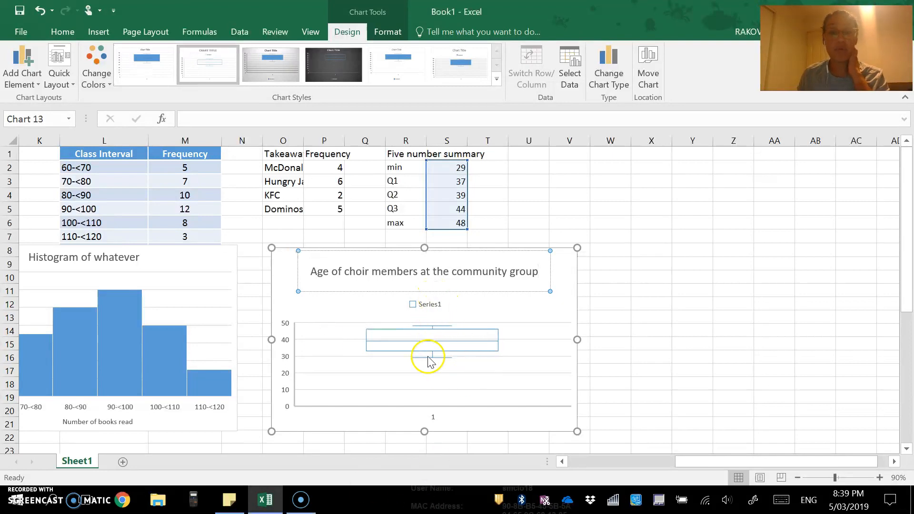
{"action": "left_click", "coordinate": [271, 66]}
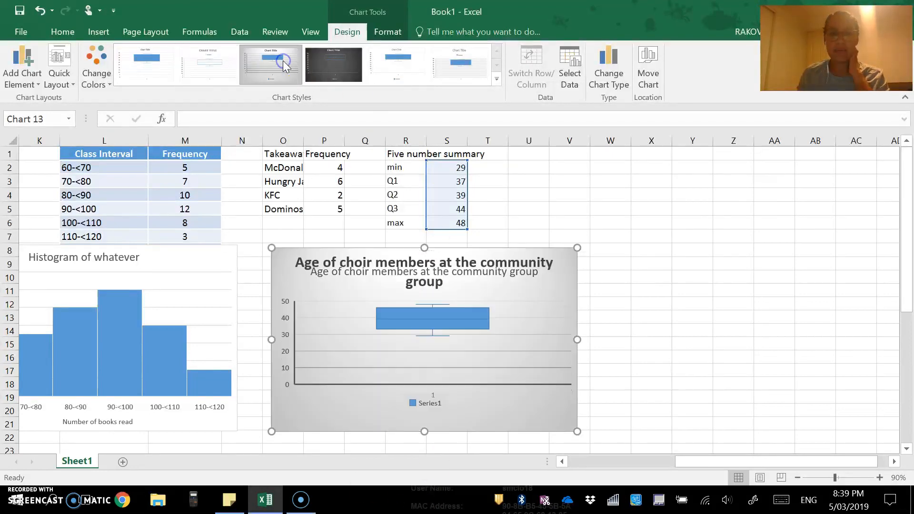
{"action": "left_click", "coordinate": [455, 72]}
{"action": "left_click", "coordinate": [156, 63]}
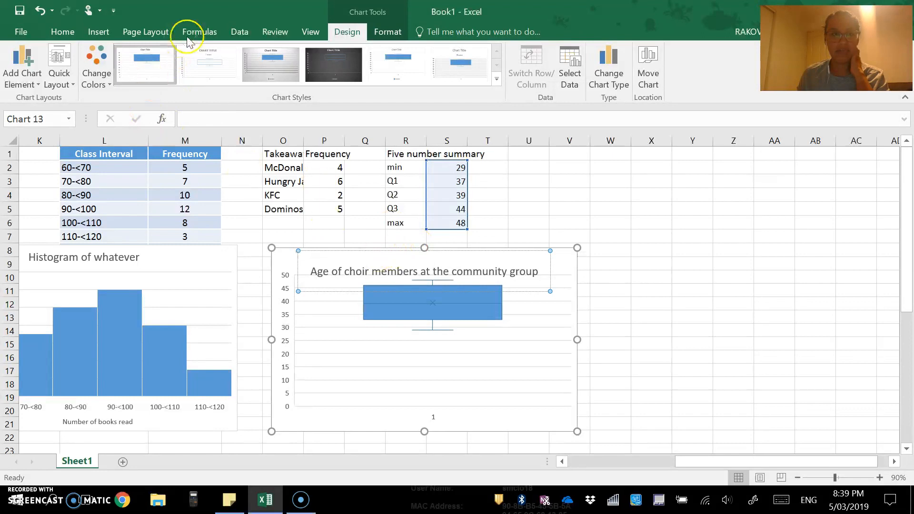
- Apply the uppercase-title chart style, delete the Series1 legend, and select the title text
{"action": "left_click", "coordinate": [471, 318]}
{"action": "left_click", "coordinate": [491, 266]}
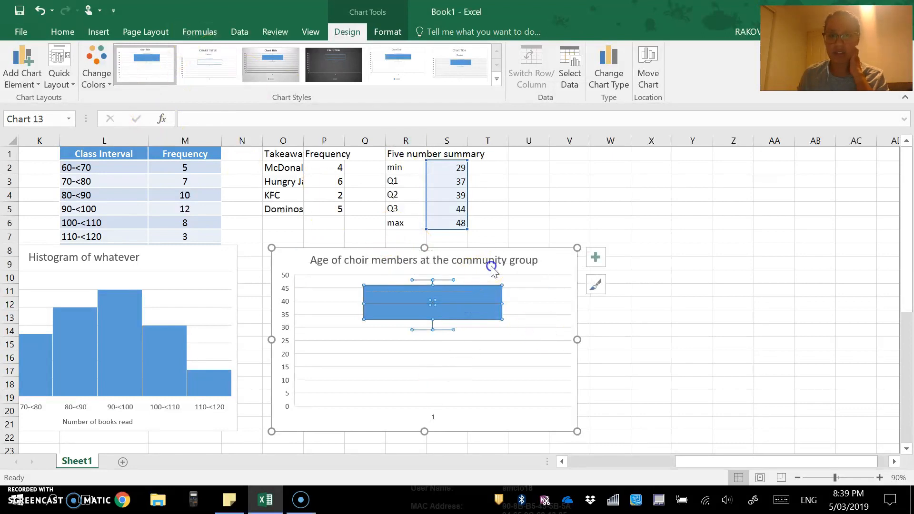
{"action": "left_click", "coordinate": [205, 61]}
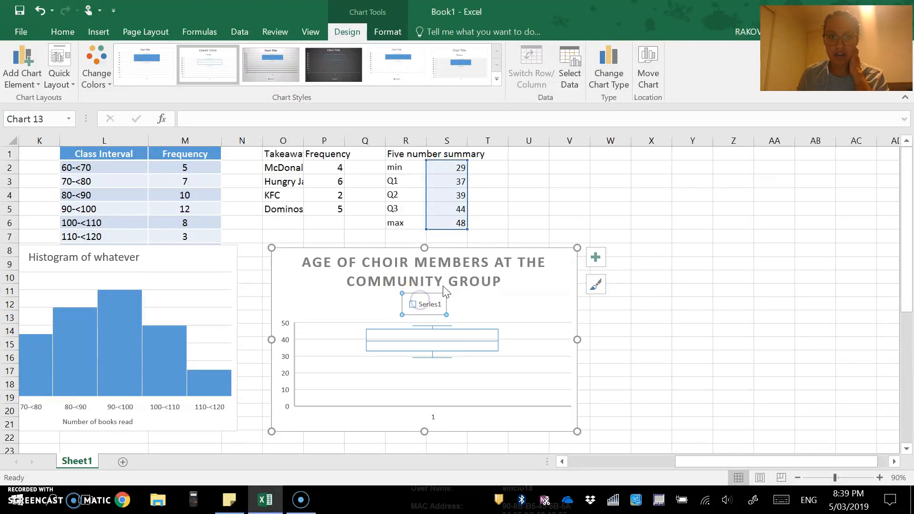
{"action": "key", "text": "Delete"}
{"action": "left_click", "coordinate": [458, 280]}
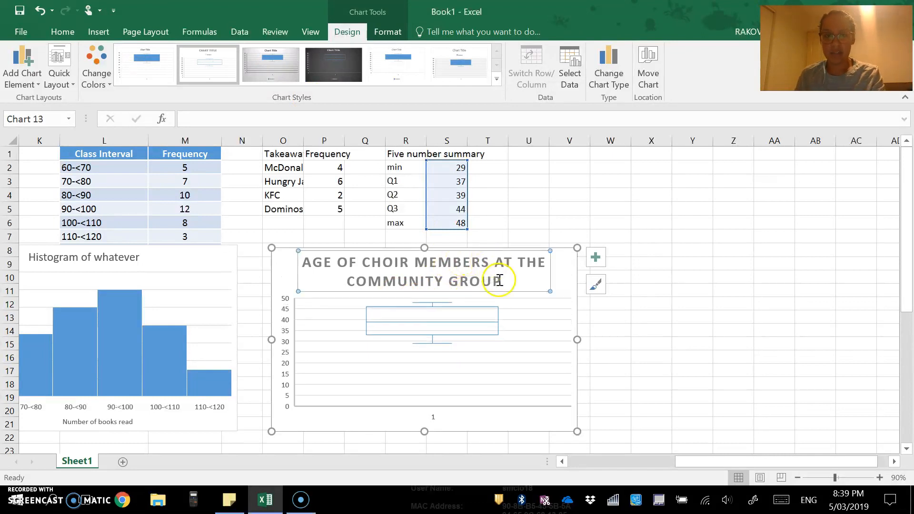
{"action": "triple_click", "coordinate": [460, 277]}
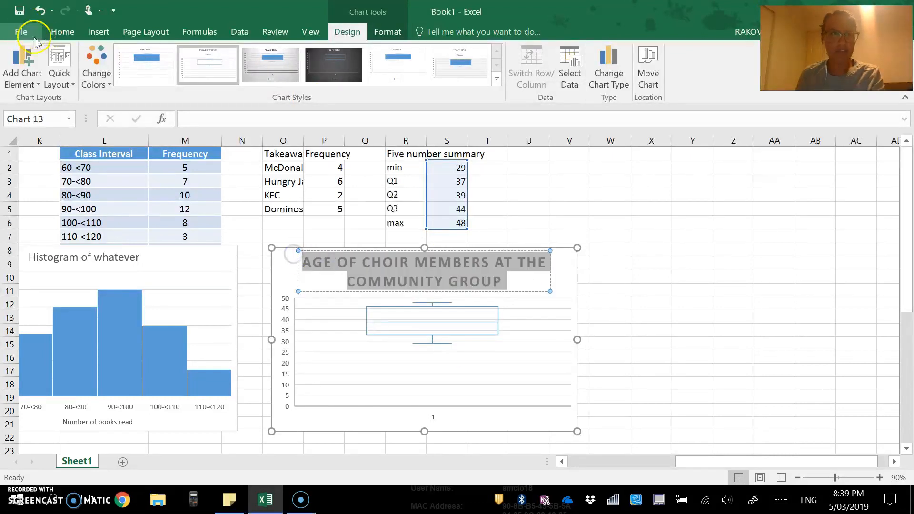
- Set the box plot title's font size to 16
{"action": "left_click", "coordinate": [62, 31]}
{"action": "left_click", "coordinate": [183, 56]}
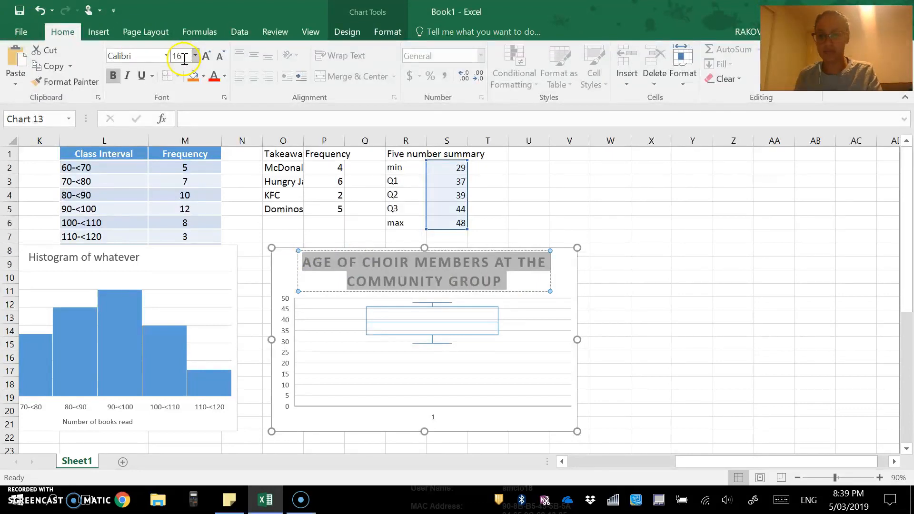
{"action": "key", "text": "Return"}
- Select the whole box plot and scroll the sheet back toward column A
{"action": "left_click", "coordinate": [491, 316]}
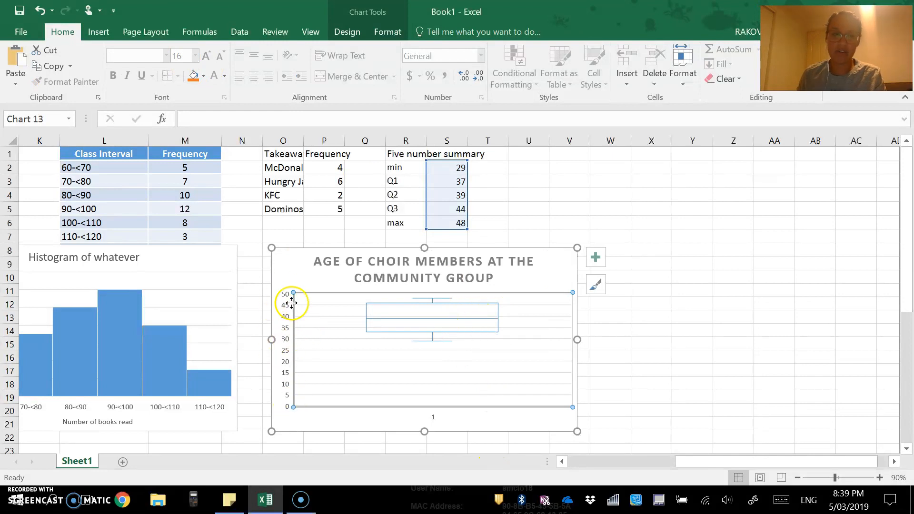
{"action": "left_click", "coordinate": [429, 417]}
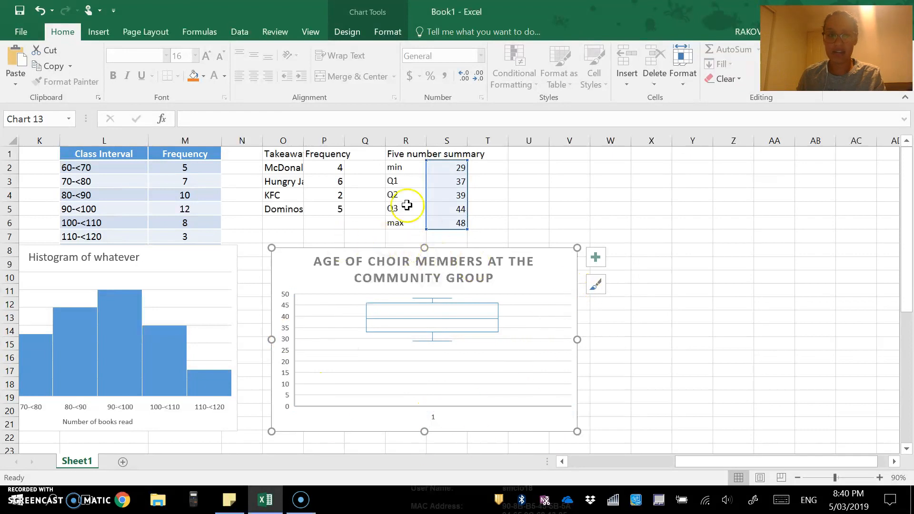
{"action": "left_click_drag", "start_coordinate": [693, 470], "coordinate": [571, 469]}
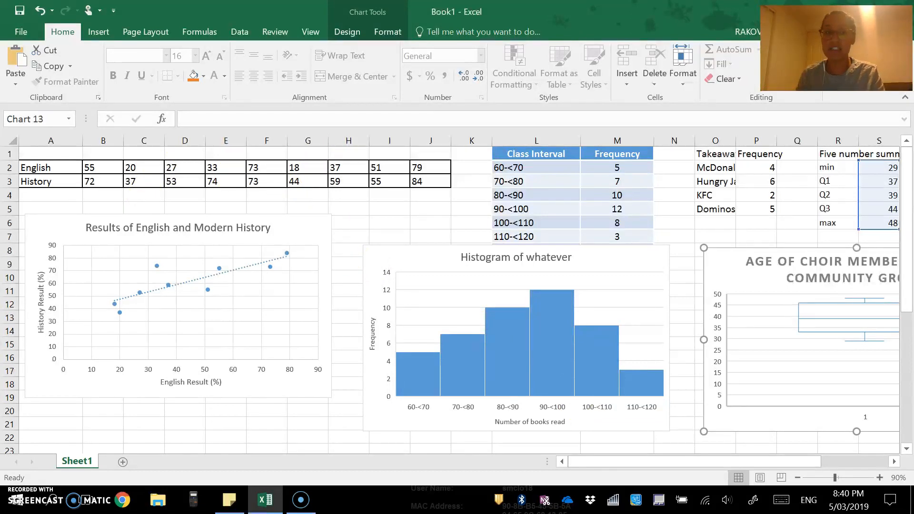
{"action": "left_click", "coordinate": [139, 181]}
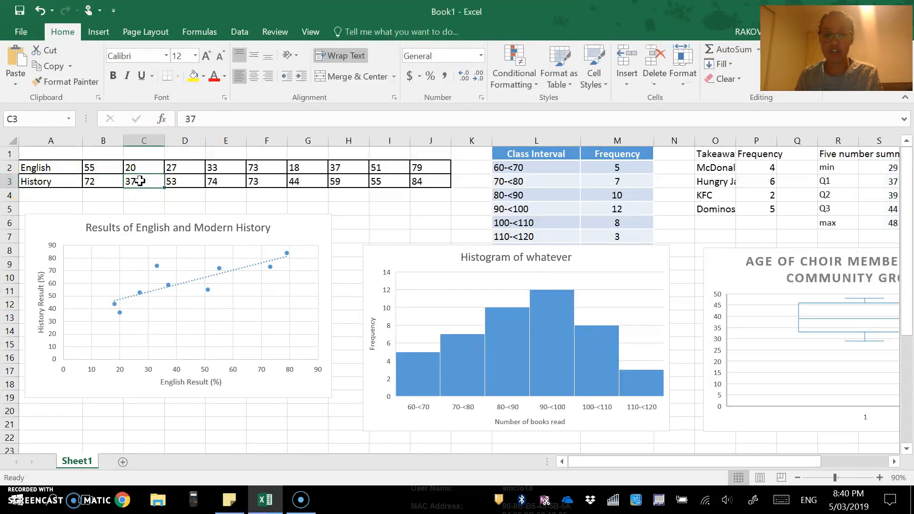
{"action": "type", "text": "40"}
{"action": "key", "text": "Return"}
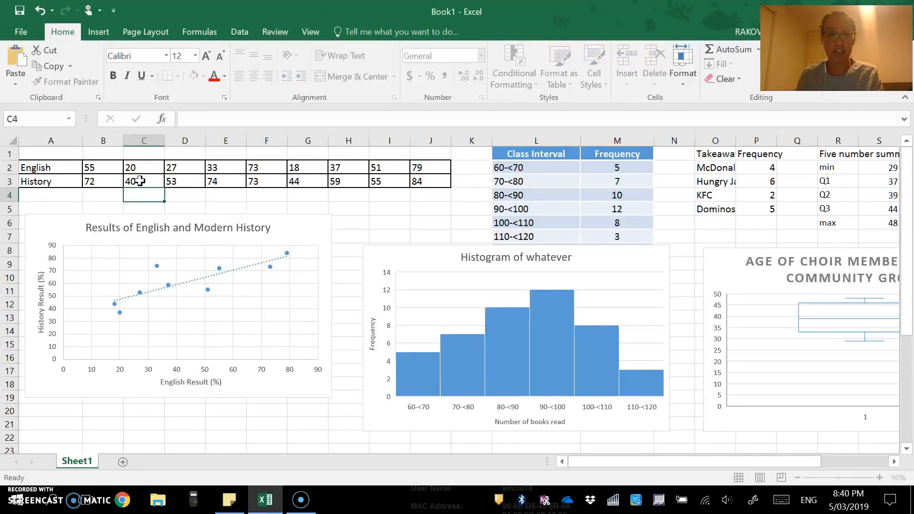
{"action": "left_click", "coordinate": [153, 178]}
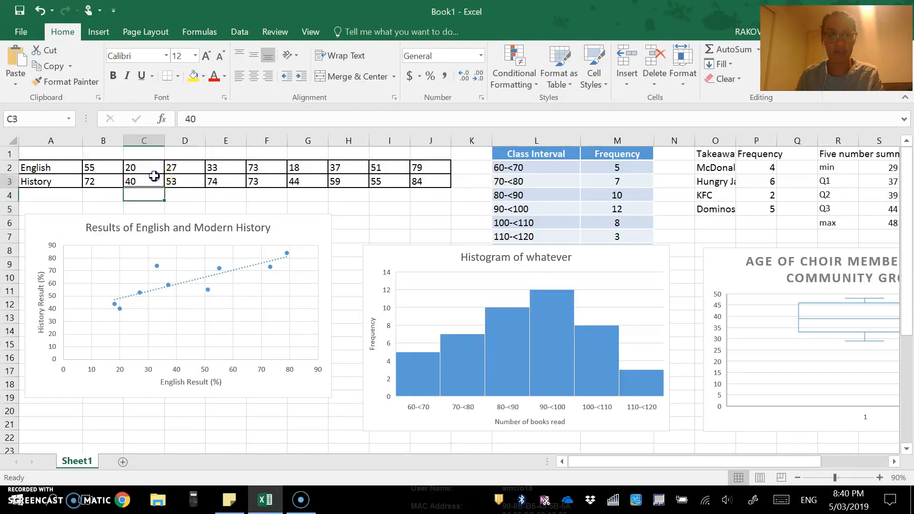
{"action": "left_click", "coordinate": [188, 260]}
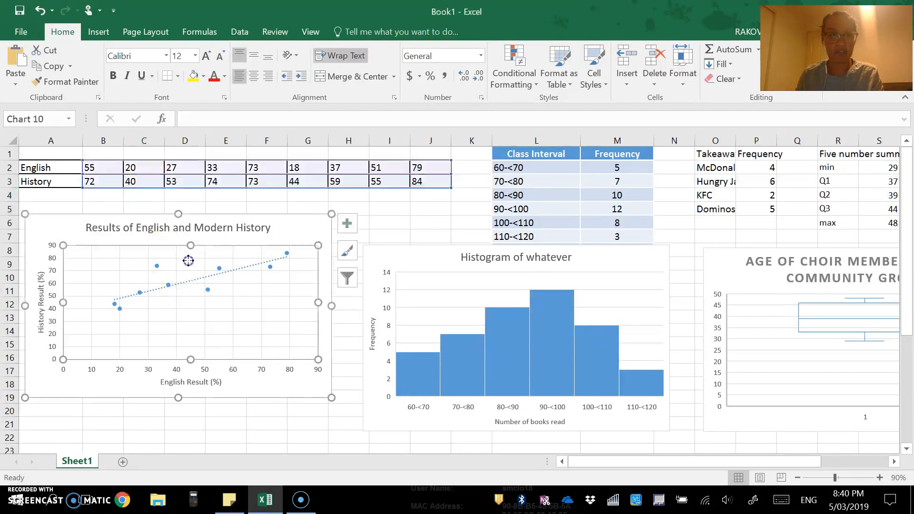
{"action": "left_click", "coordinate": [149, 181]}
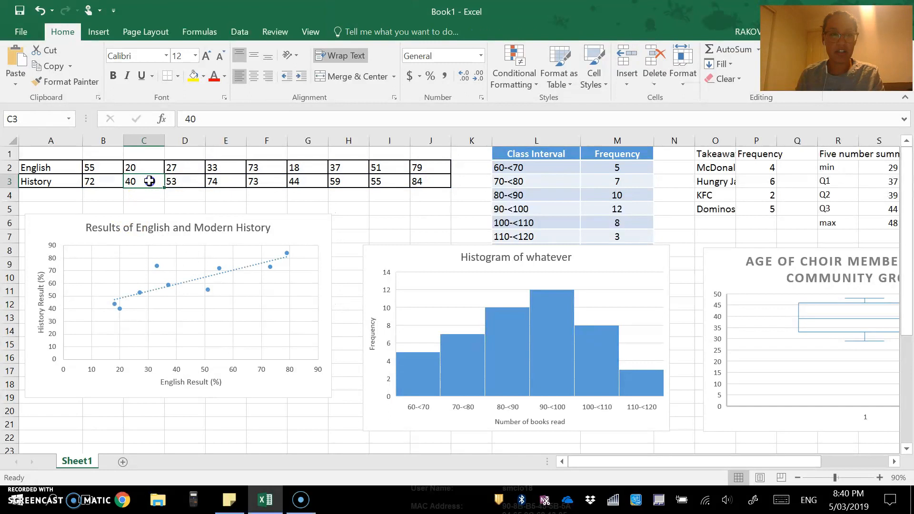
{"action": "type", "text": "90"}
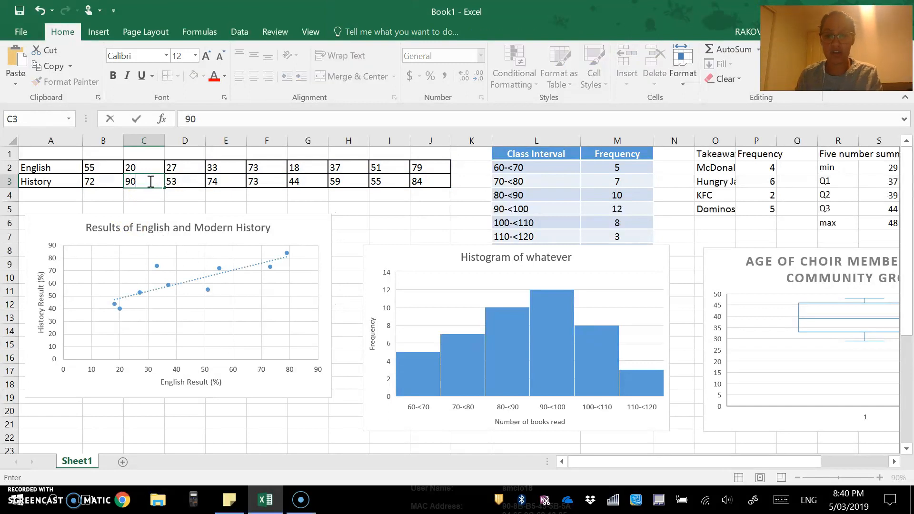
{"action": "key", "text": "Return"}
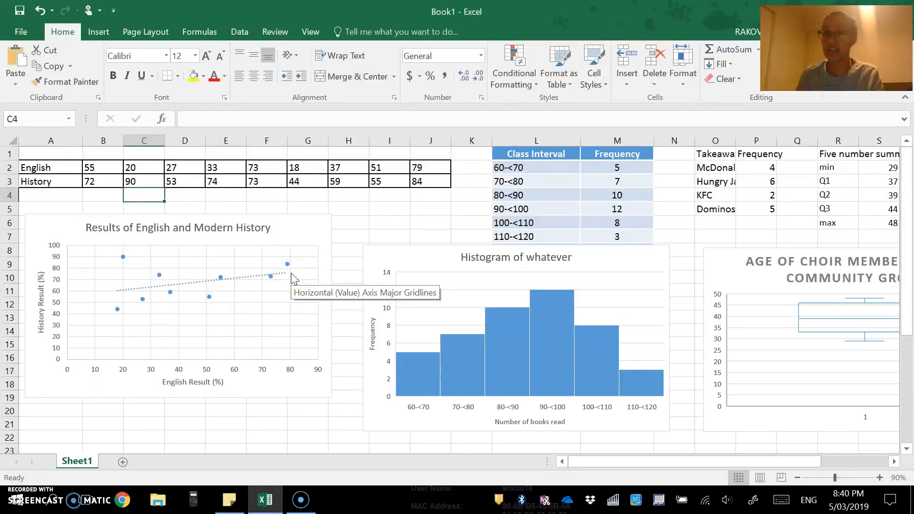
{"action": "left_click", "coordinate": [140, 181]}
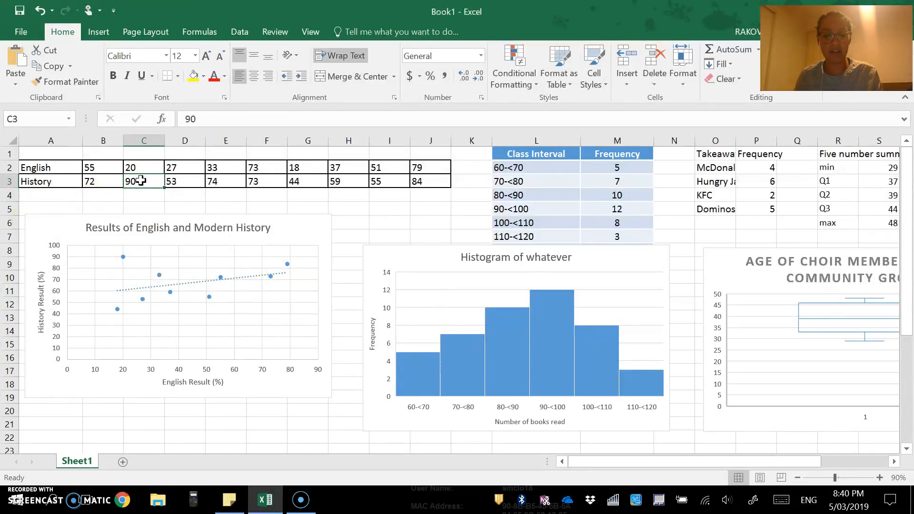
{"action": "key", "text": "ctrl+z"}
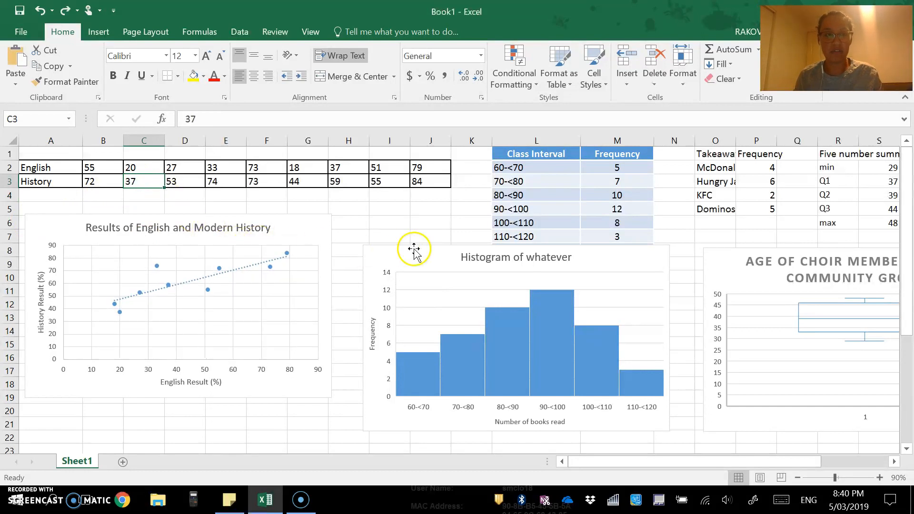
- Enter frequency 13 in M5 (90-<100) and 5 in M7 (110-<120)
{"action": "left_click", "coordinate": [631, 210]}
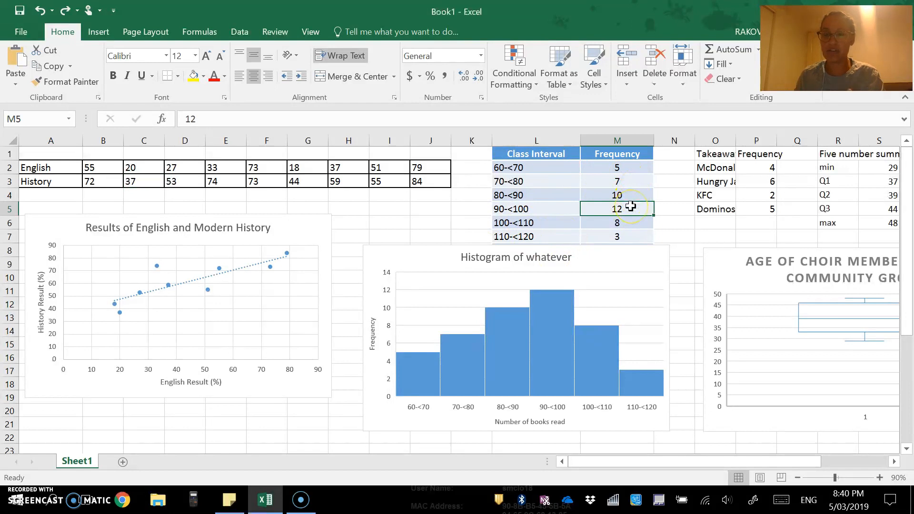
{"action": "type", "text": "13"}
{"action": "key", "text": "Return"}
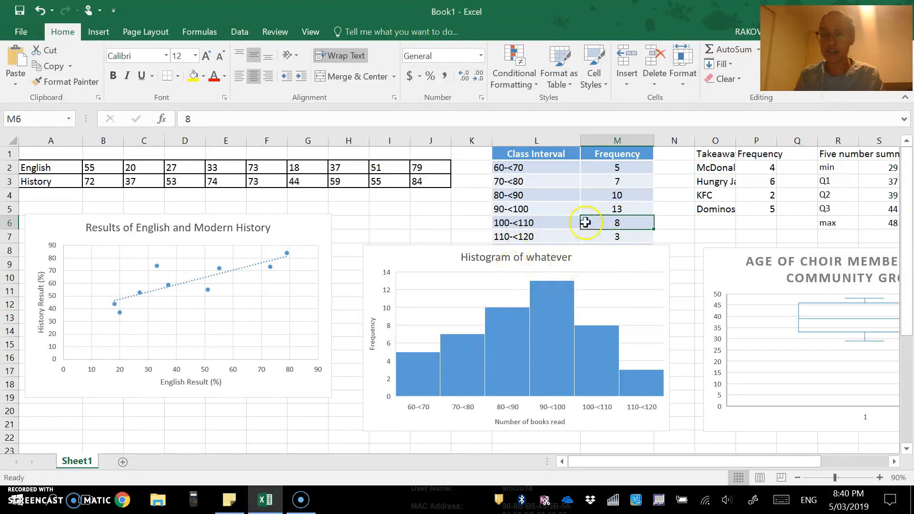
{"action": "left_click", "coordinate": [618, 236]}
{"action": "type", "text": "5"}
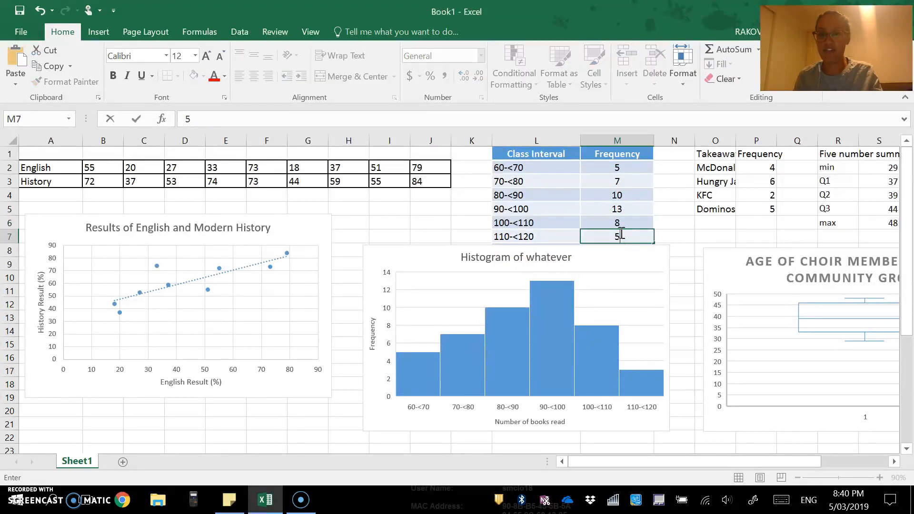
{"action": "key", "text": "Return"}
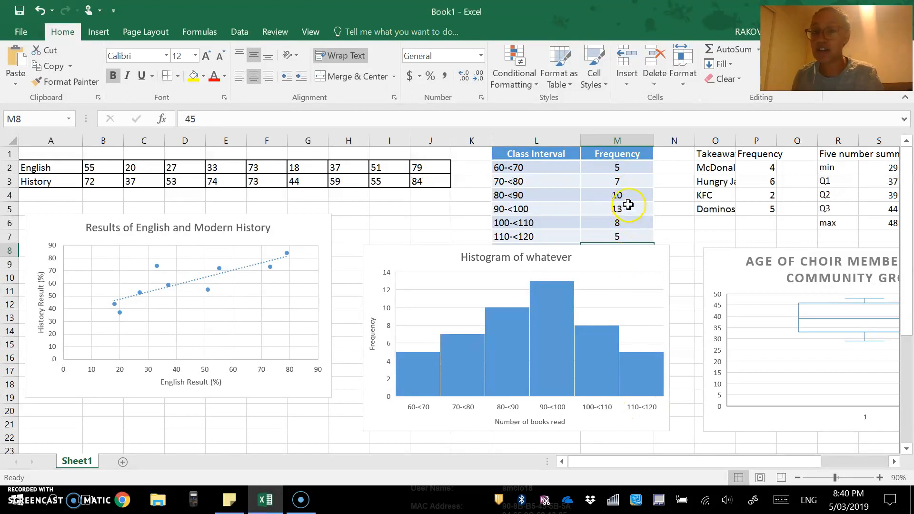
- Shrink the choir box plot and move it to columns U–Y near the top
{"action": "left_click_drag", "start_coordinate": [638, 462], "coordinate": [734, 462]}
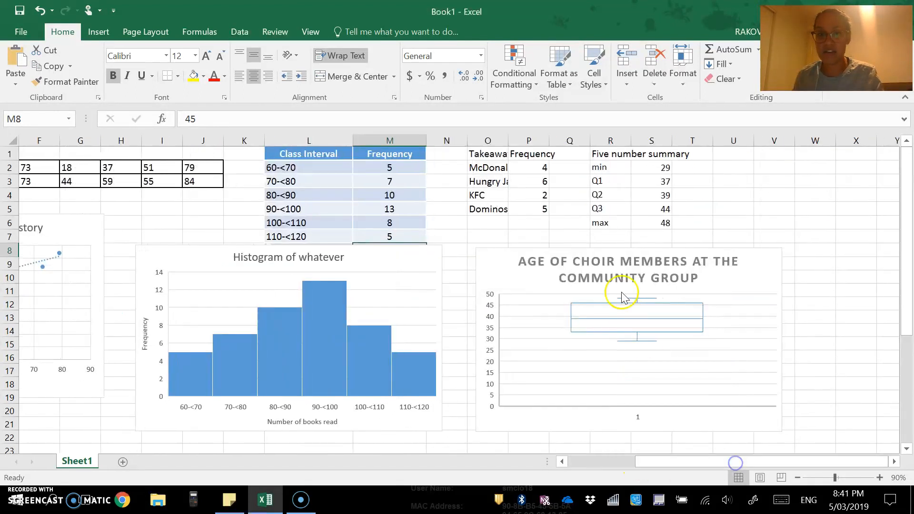
{"action": "left_click", "coordinate": [485, 195]}
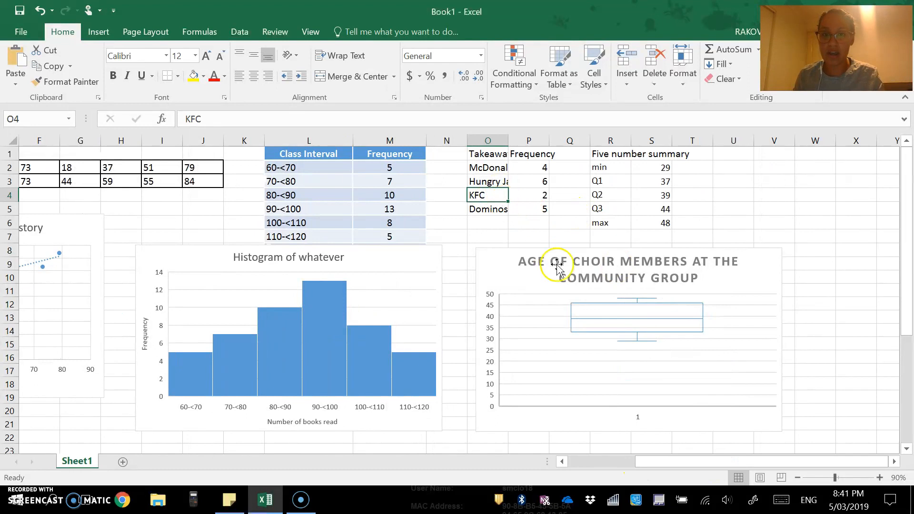
{"action": "left_click", "coordinate": [507, 274]}
{"action": "left_click_drag", "start_coordinate": [473, 245], "coordinate": [591, 316]}
{"action": "left_click", "coordinate": [600, 354]}
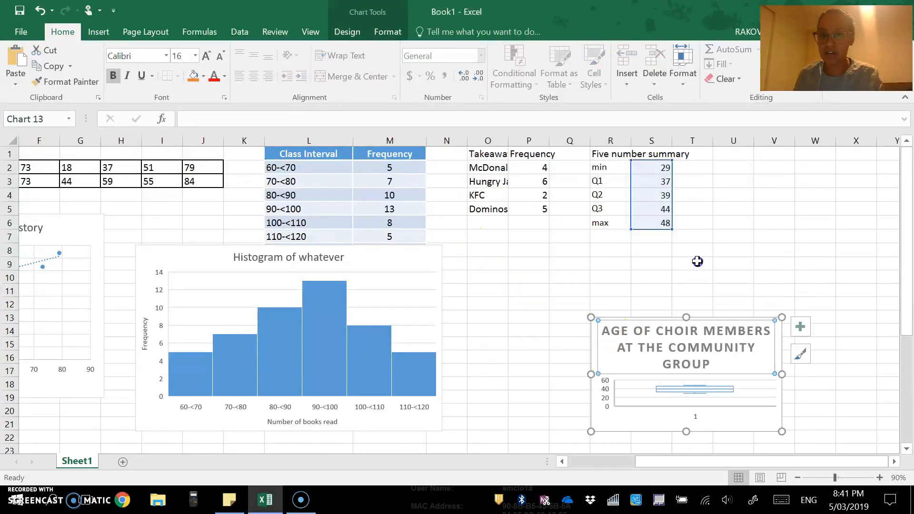
{"action": "left_click", "coordinate": [601, 415]}
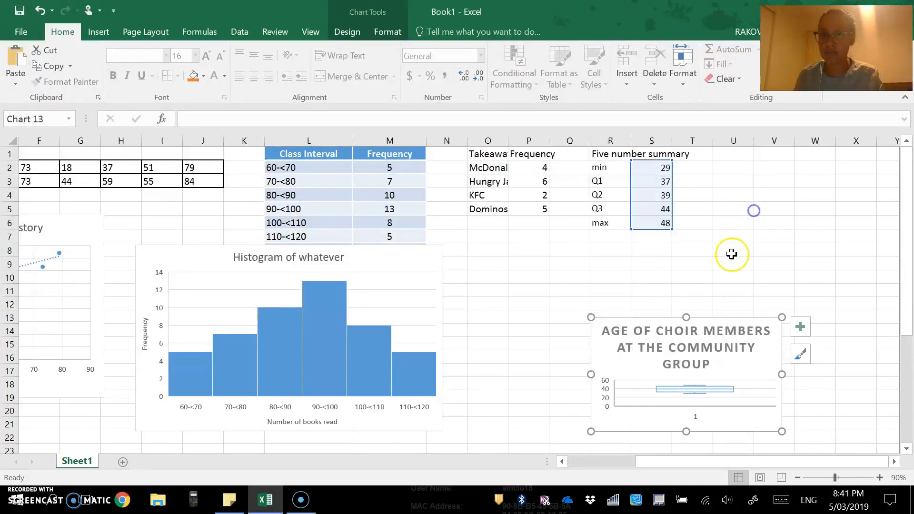
{"action": "left_click_drag", "start_coordinate": [724, 318], "coordinate": [873, 174]}
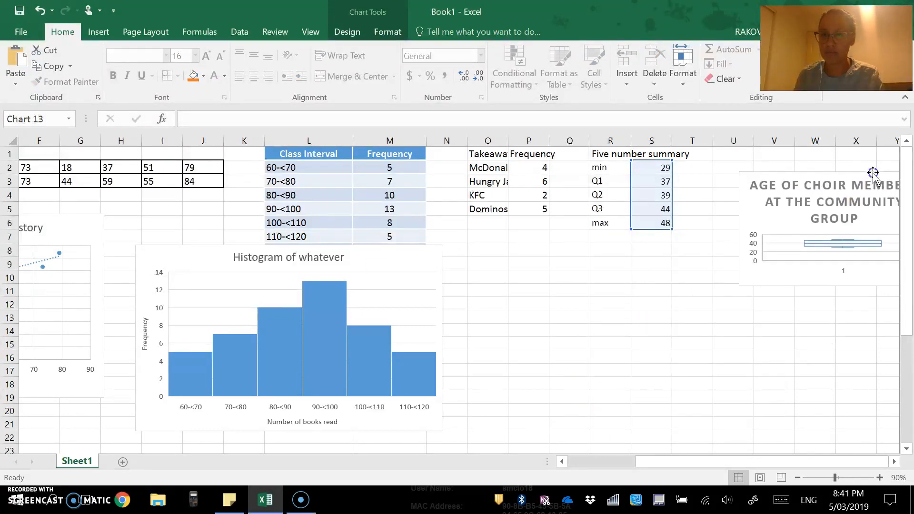
- Move the takeaway column chart up beside the histogram, beneath the takeaway table
{"action": "scroll", "coordinate": [577, 387], "scroll_direction": "down", "scroll_amount": 7}
{"action": "left_click", "coordinate": [489, 216]}
{"action": "left_click_drag", "start_coordinate": [489, 215], "coordinate": [558, 275]}
{"action": "scroll", "coordinate": [498, 307], "scroll_direction": "up", "scroll_amount": 4}
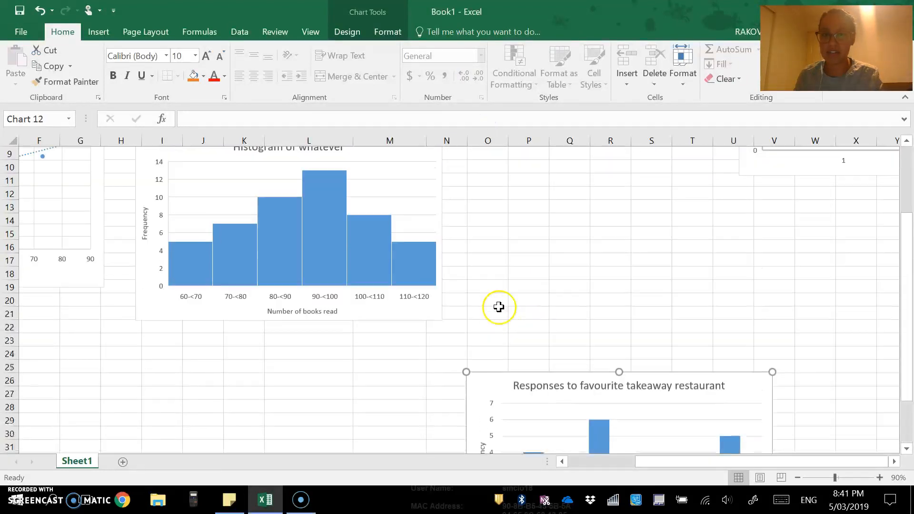
{"action": "left_click_drag", "start_coordinate": [483, 388], "coordinate": [479, 179]}
{"action": "scroll", "coordinate": [492, 218], "scroll_direction": "up", "scroll_amount": 3}
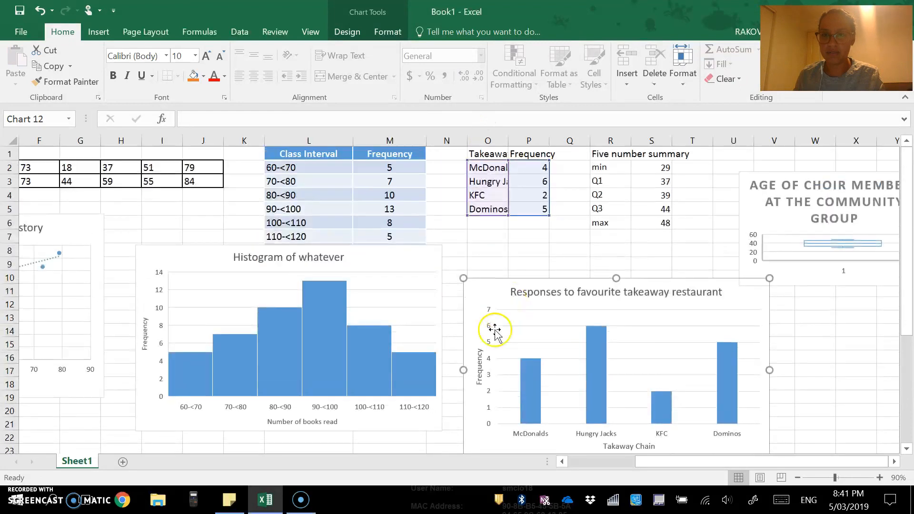
{"action": "left_click_drag", "start_coordinate": [481, 291], "coordinate": [479, 255]}
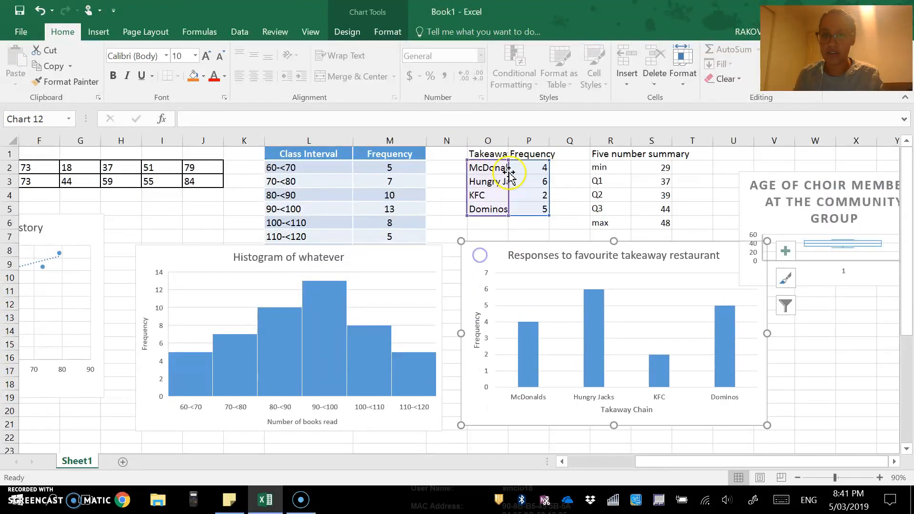
{"action": "left_click", "coordinate": [474, 197]}
{"action": "left_click", "coordinate": [486, 209]}
{"action": "left_click", "coordinate": [493, 196]}
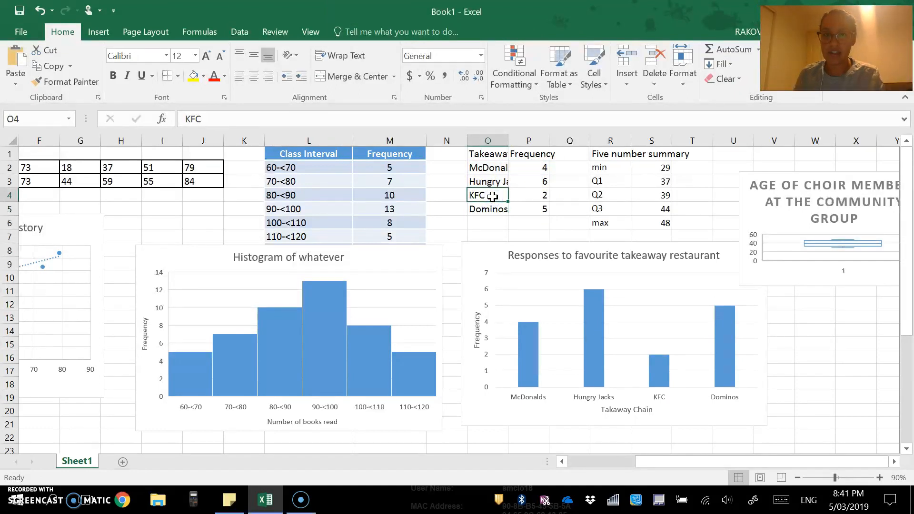
- Insert blank cells at O4:P4, shifting the KFC row down
{"action": "left_click_drag", "start_coordinate": [492, 197], "coordinate": [521, 195]}
{"action": "right_click", "coordinate": [521, 195]}
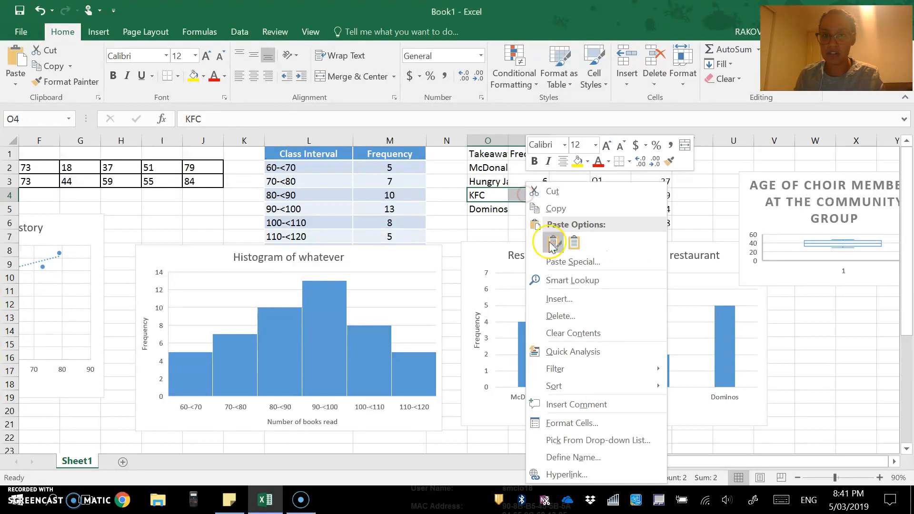
{"action": "left_click", "coordinate": [559, 298]}
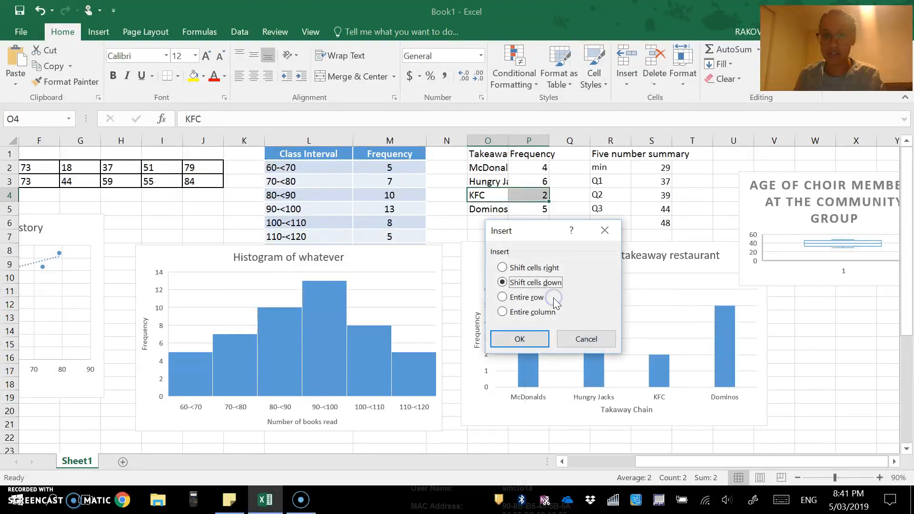
{"action": "left_click", "coordinate": [516, 339]}
- Enter 'Sushi Train' in O4 with frequency 5 in P4
{"action": "left_click", "coordinate": [490, 192]}
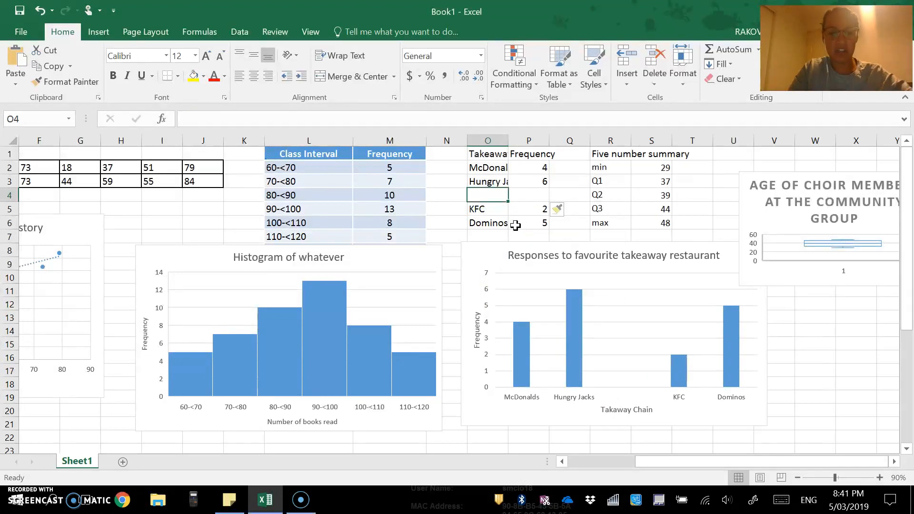
{"action": "type", "text": "Sushi"}
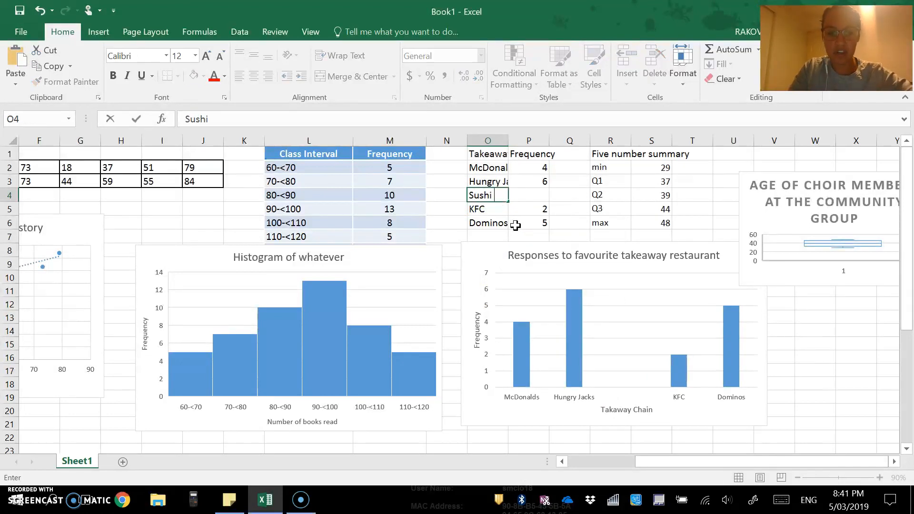
{"action": "type", "text": " Train"}
{"action": "key", "text": "Tab"}
{"action": "type", "text": "5"}
{"action": "key", "text": "Return"}
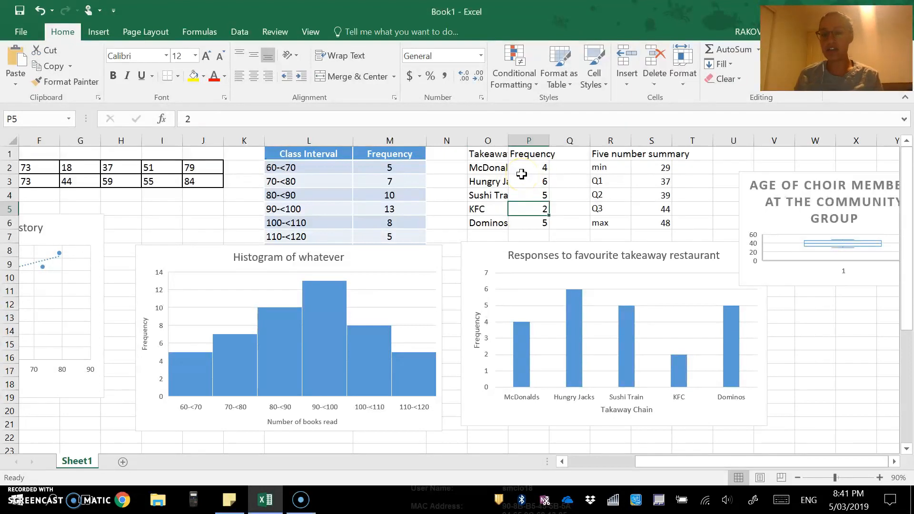
{"action": "mouse_move", "coordinate": [574, 336]}
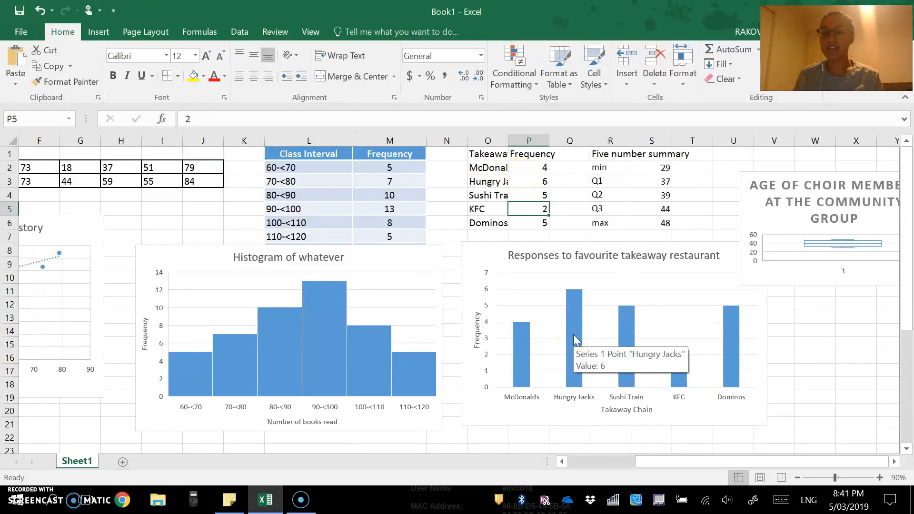